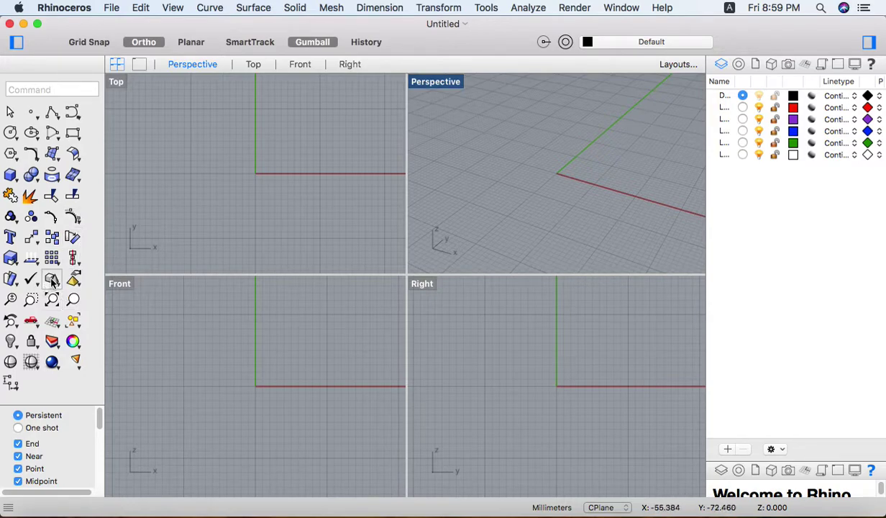
click(17, 288)
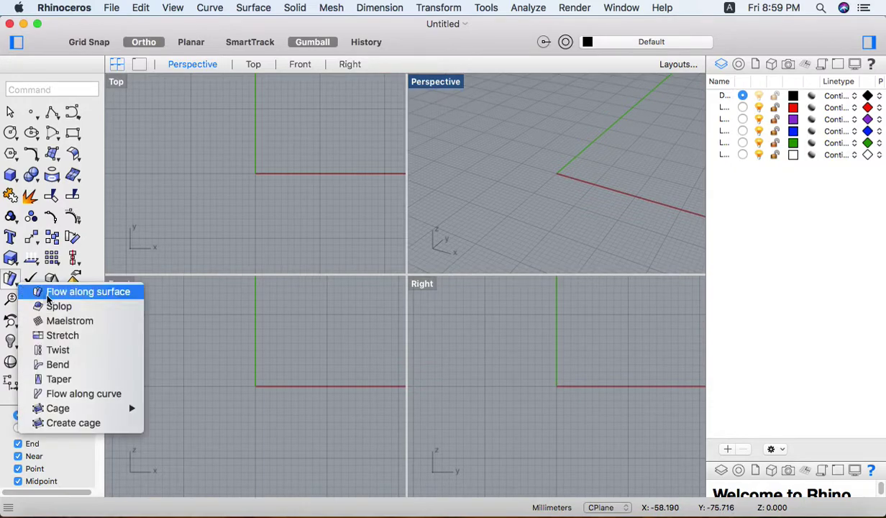
click(88, 336)
key(Escape)
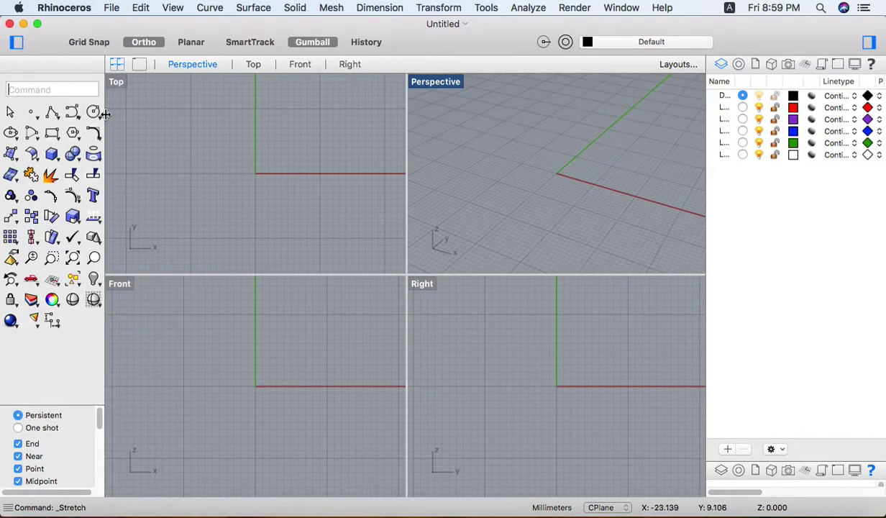
text(Str)
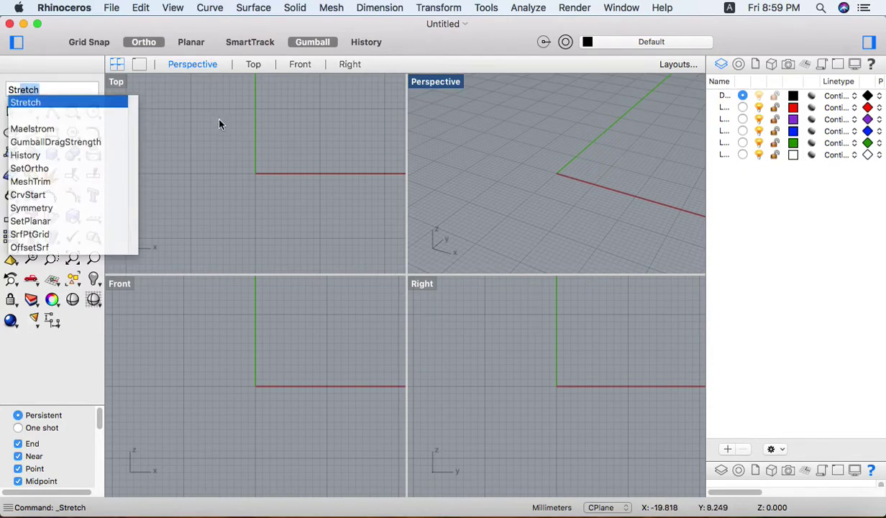
key(Escape)
click(53, 159)
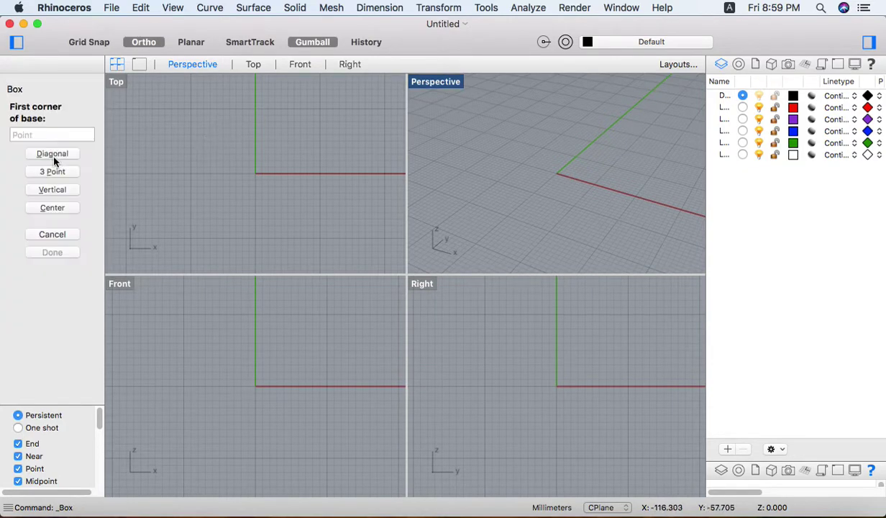
click(192, 151)
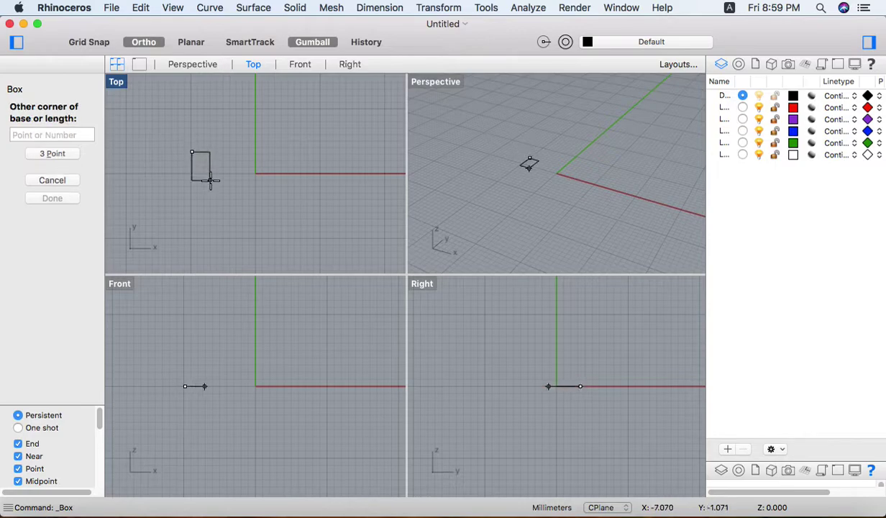
key(Escape)
Step: Create a box with a rectangular base in the Front view just above the X axis, extended into a long bar along Y
right_click(278, 343)
click(276, 341)
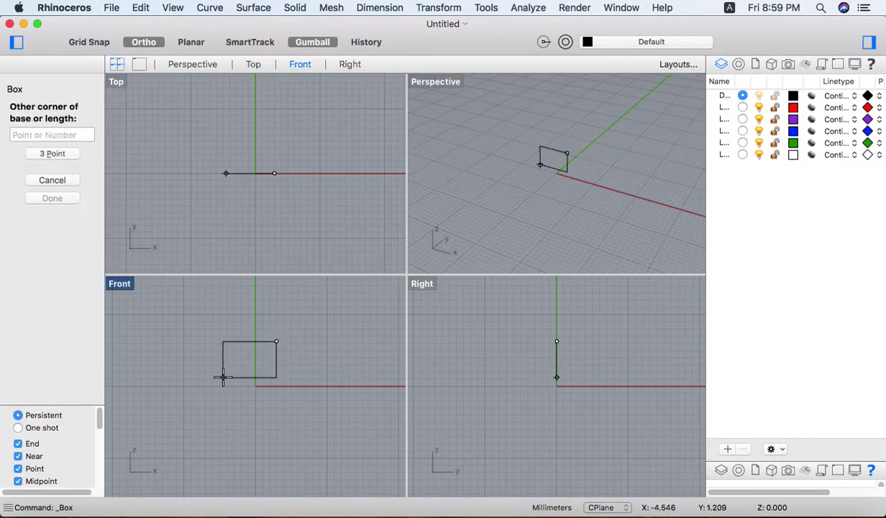
click(225, 385)
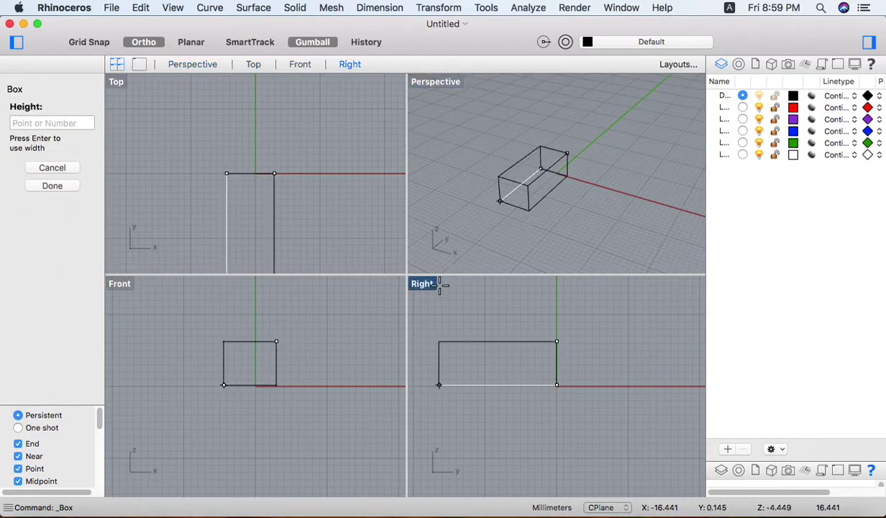
click(464, 258)
Step: Rotate the long box 90 degrees in the Top view so its length runs along the X axis
drag(346, 140, 228, 224)
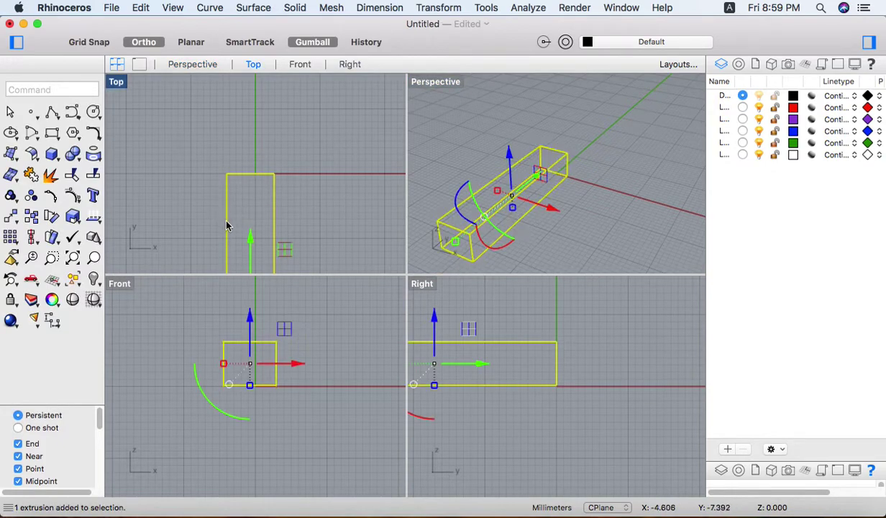
click(94, 258)
drag(206, 207, 320, 197)
scroll(320, 196, down, 5)
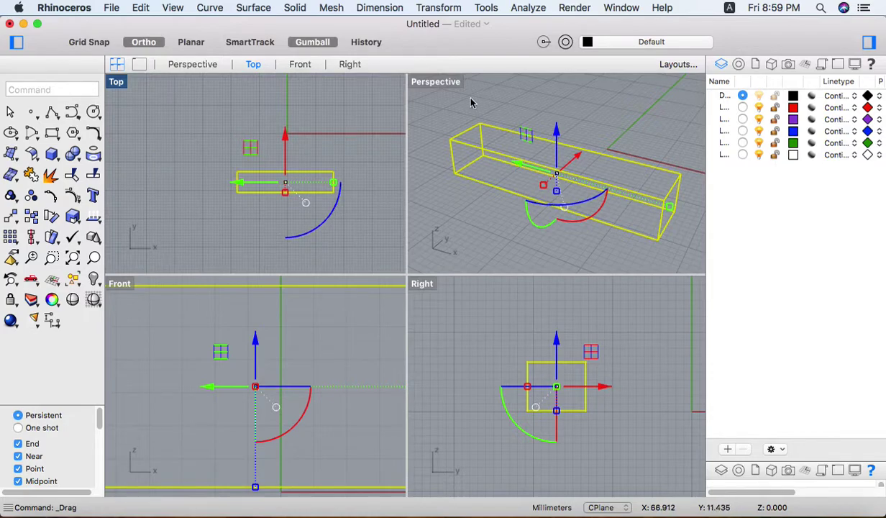
Step: Maximize the Perspective view, set its display mode to Shaded and deselect the box
double_click(432, 83)
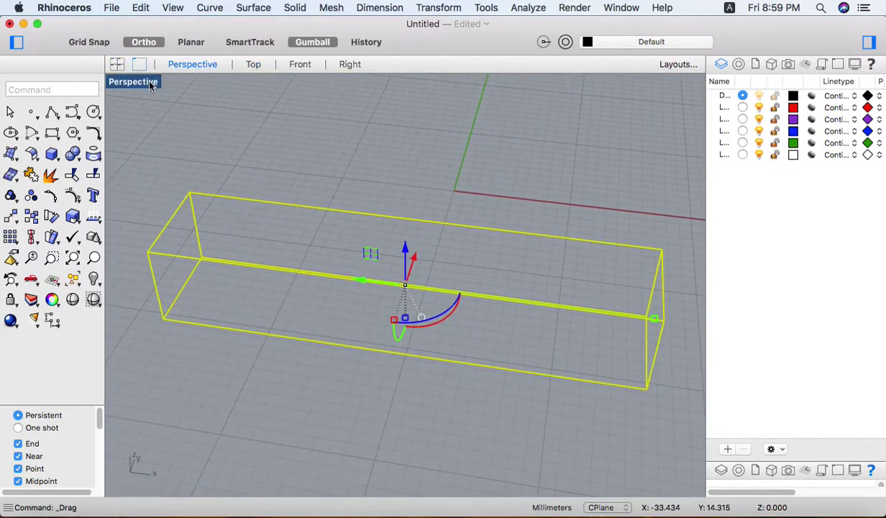
click(151, 85)
click(211, 312)
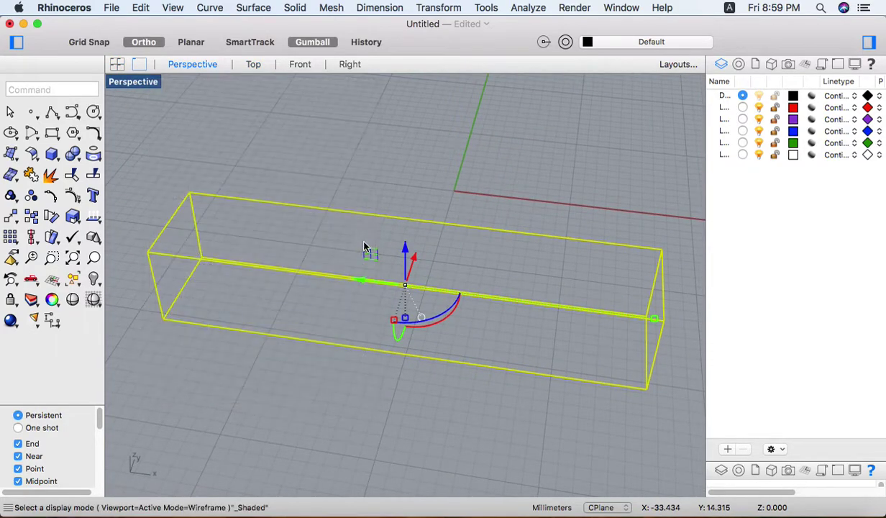
scroll(366, 242, down, 6)
click(337, 336)
Step: Trace the box's lower front edge from corner to corner with a single-segment polyline
click(53, 113)
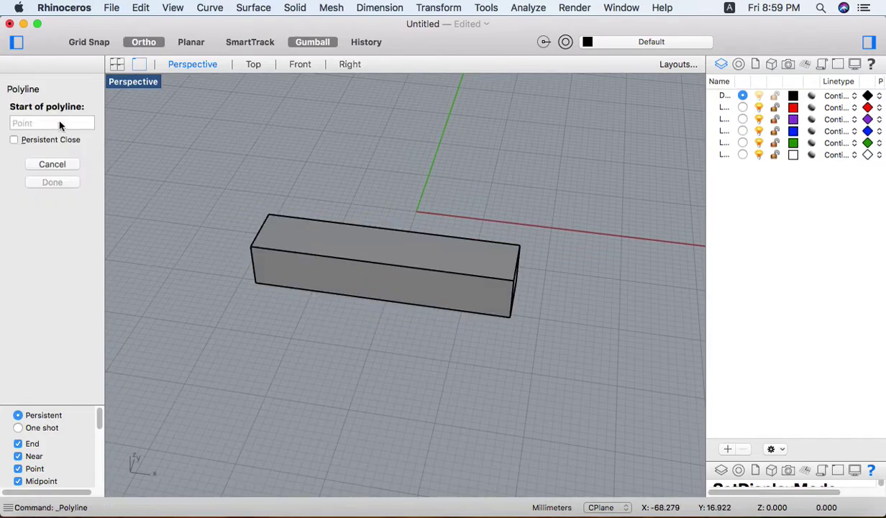
click(254, 287)
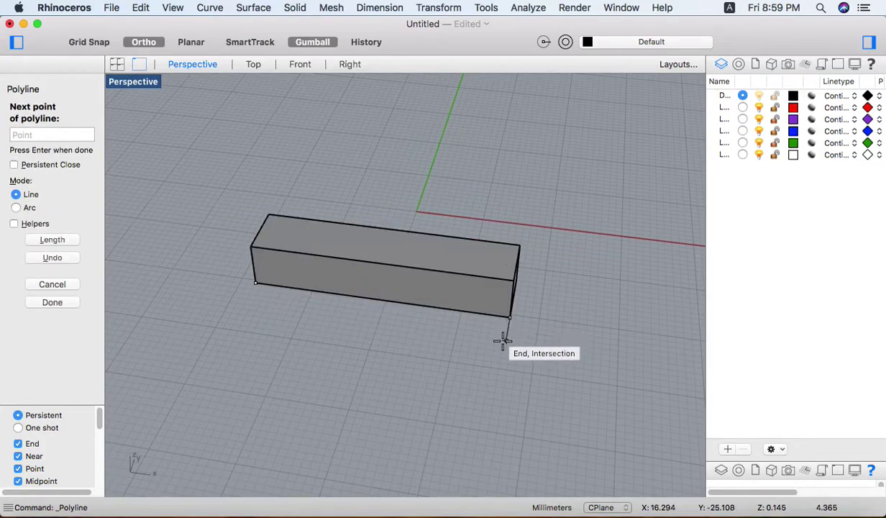
click(503, 342)
key(Return)
click(466, 312)
click(496, 332)
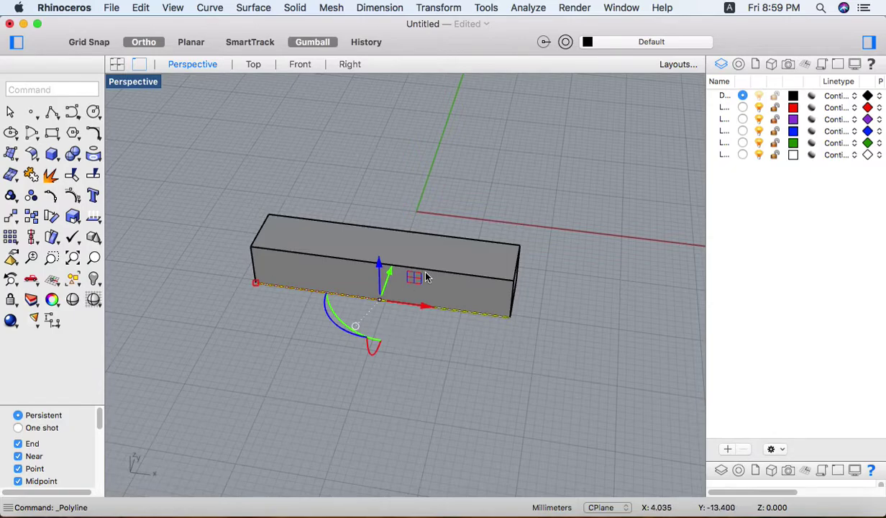
Step: Move the traced line away from the box onto the open ground in front of it
right_drag(426, 276, 389, 277)
drag(389, 275, 355, 312)
click(383, 409)
right_drag(333, 363, 426, 347)
scroll(423, 367, up, 10)
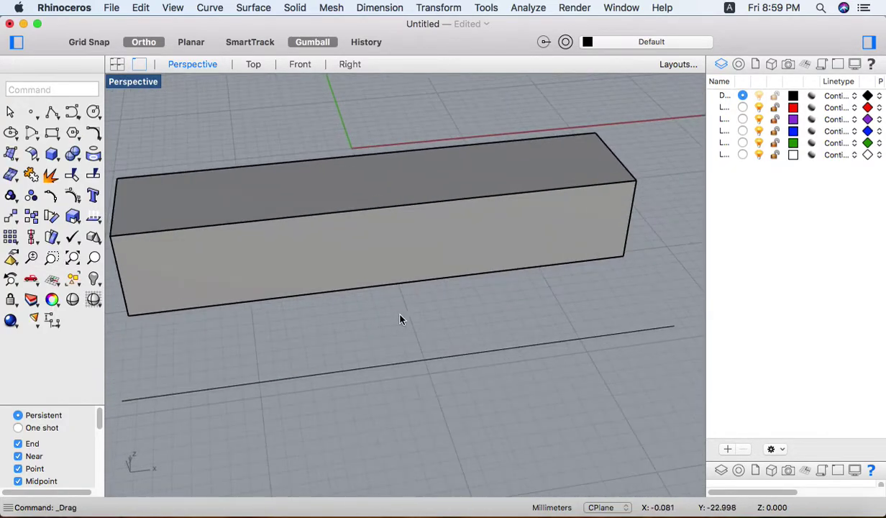
scroll(421, 329, down, 5)
scroll(443, 350, up, 3)
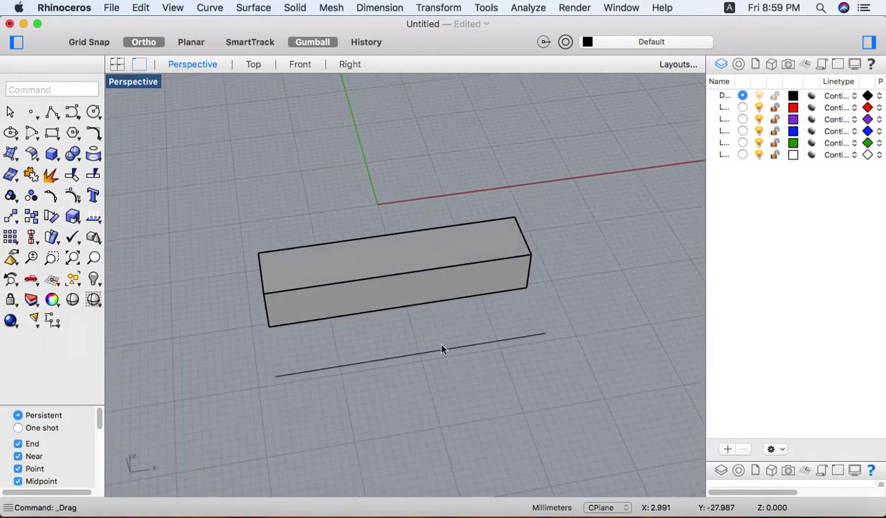
Step: Try the Stretch command on the box, with the axis starting at its lower front corner and running partway along the edge
click(443, 351)
click(448, 373)
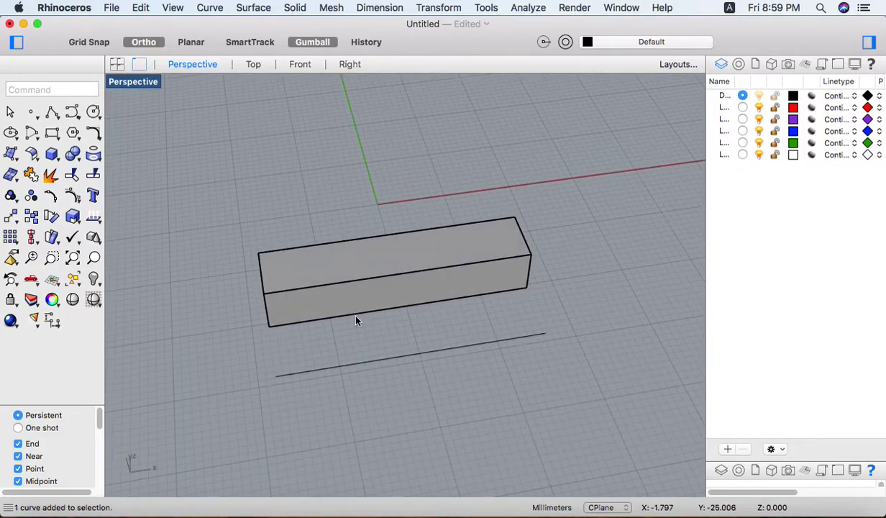
text(st)
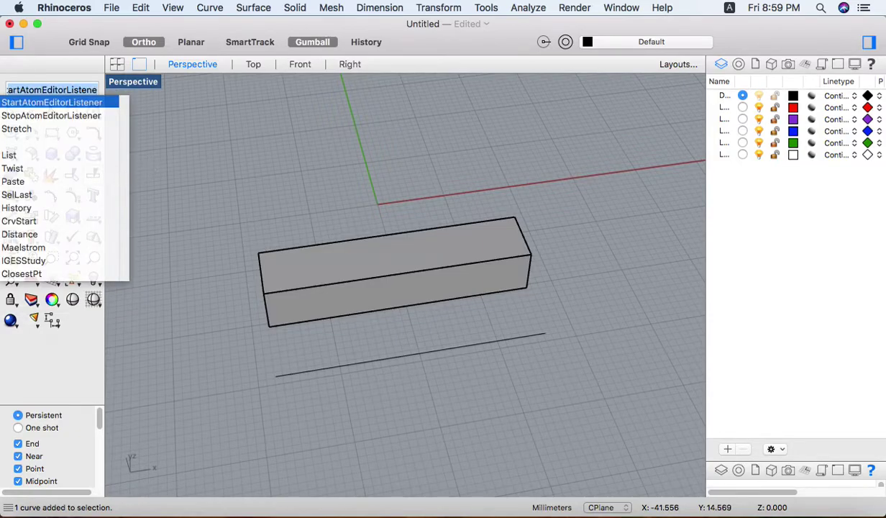
text(retch)
click(76, 99)
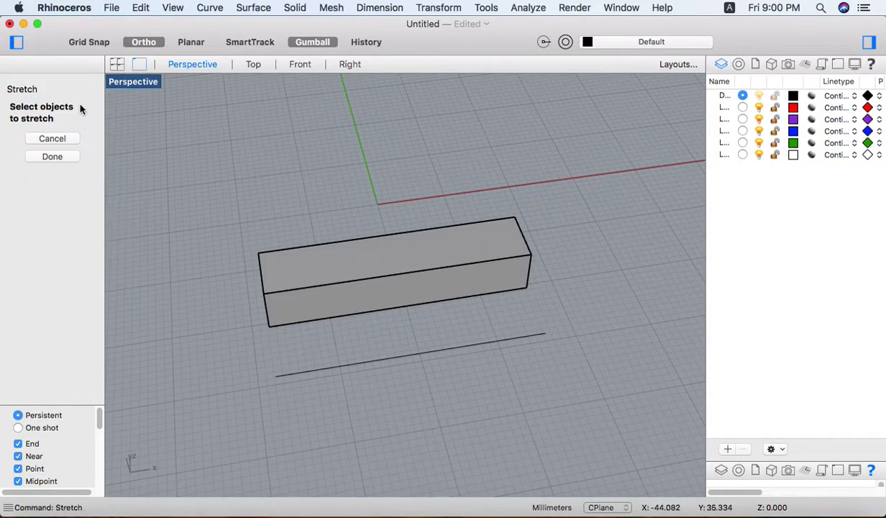
click(352, 262)
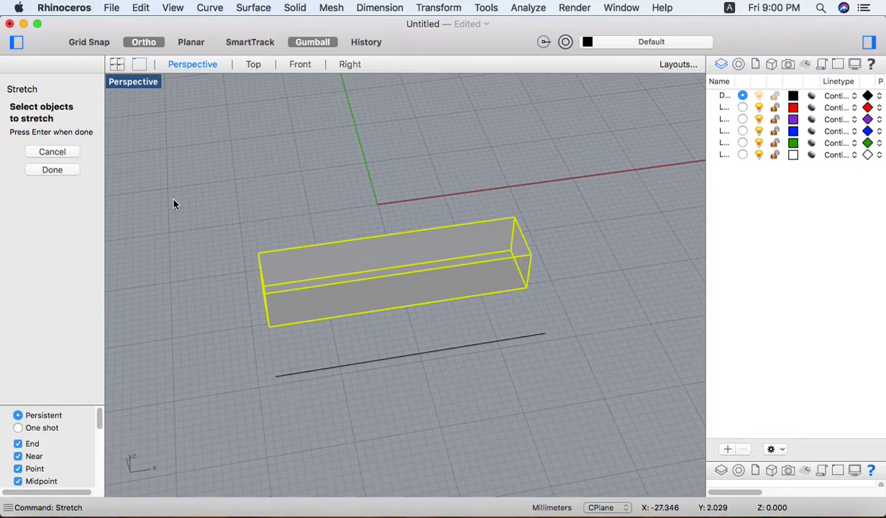
key(Return)
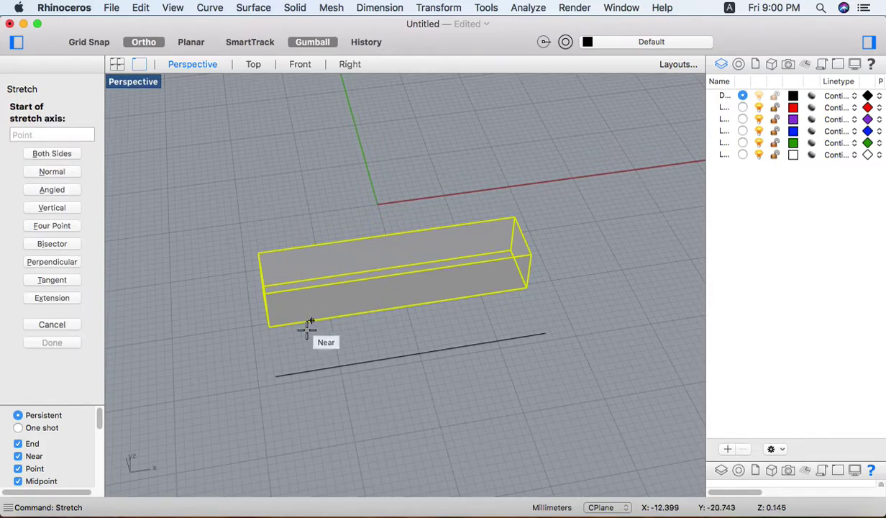
click(268, 327)
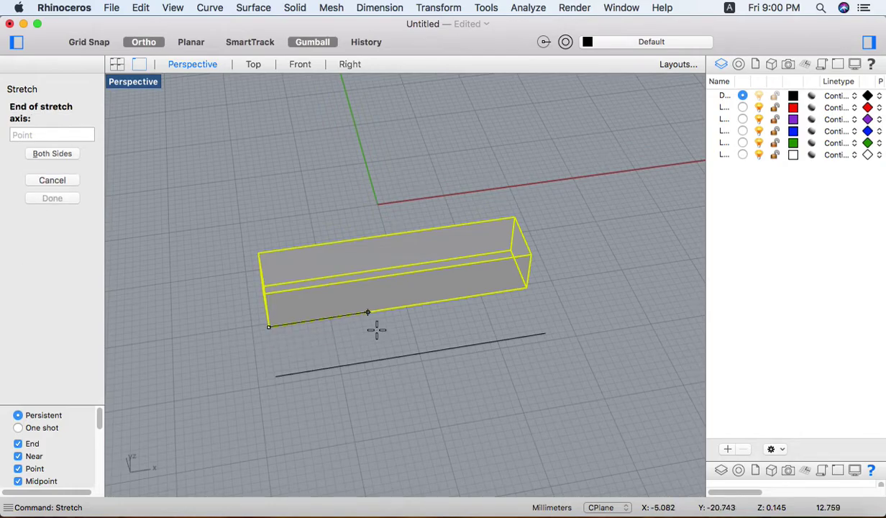
click(432, 309)
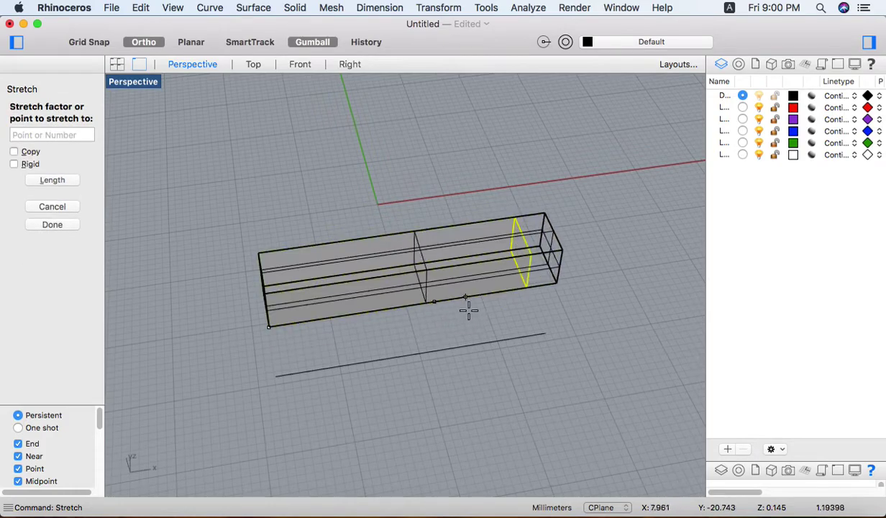
click(513, 297)
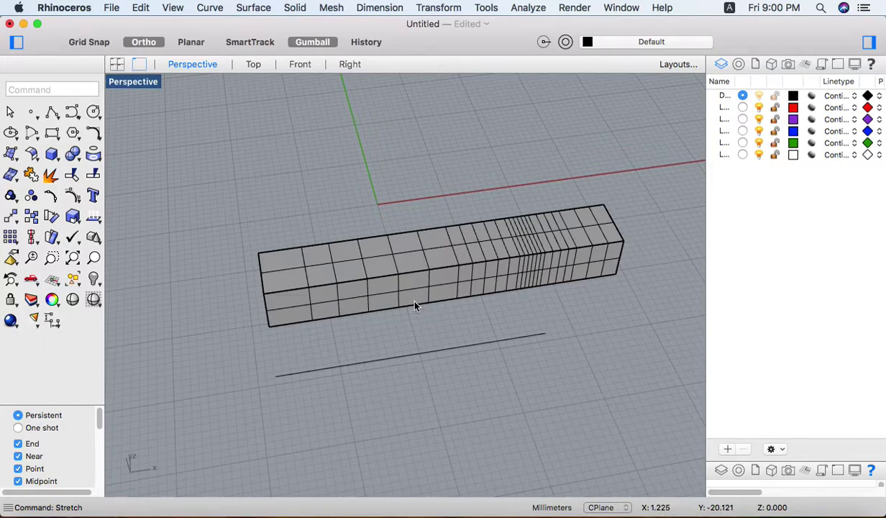
Step: Inspect the surface lines on the stretched box and undo the stretch
mouse_move(515, 292)
shift+right_down()
mouse_move(493, 298)
mouse_move(512, 293)
shift+right_up()
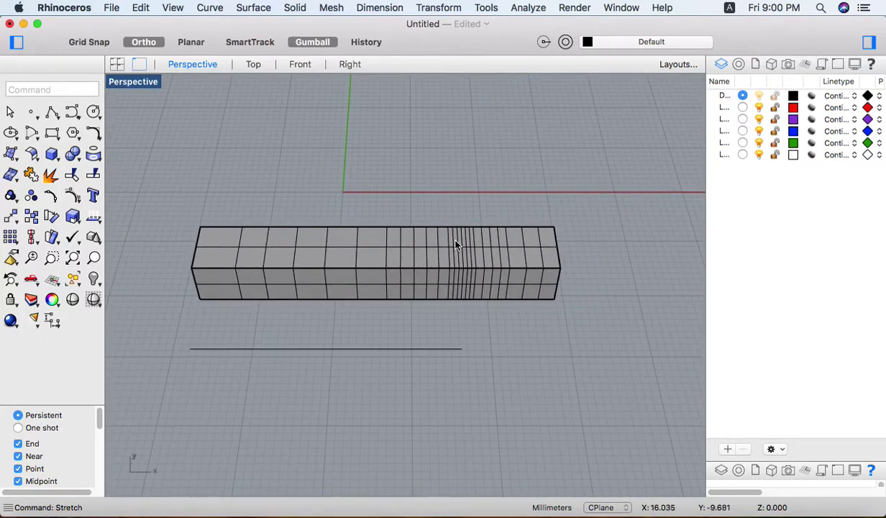
mouse_move(415, 270)
right_down()
mouse_move(437, 251)
mouse_move(429, 263)
right_up()
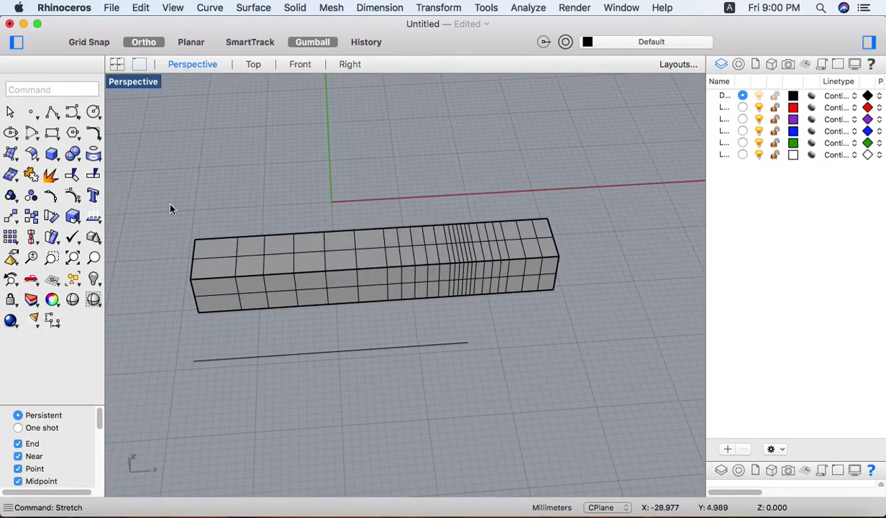
click(292, 260)
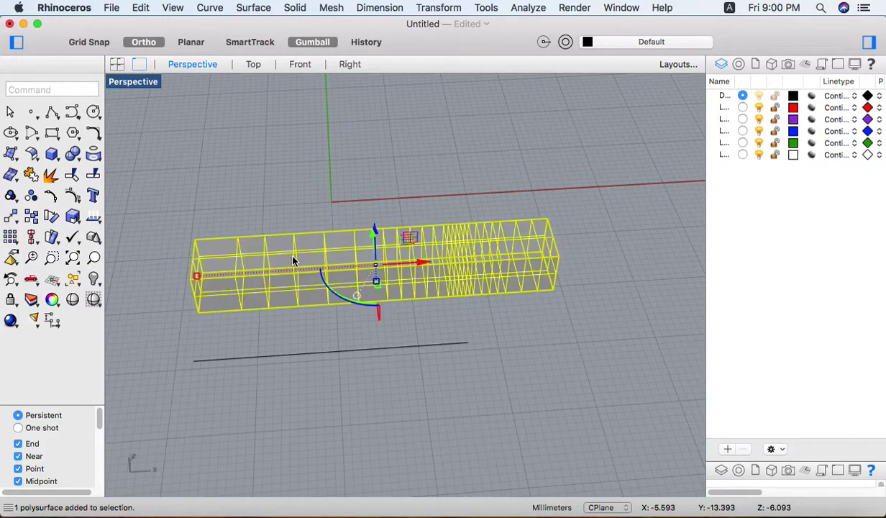
key(super+z)
Step: Duplicate the box in place and move one copy behind the original, parallel to it
key(super+c)
key(super+v)
right_drag(276, 283, 371, 281)
drag(313, 289, 219, 214)
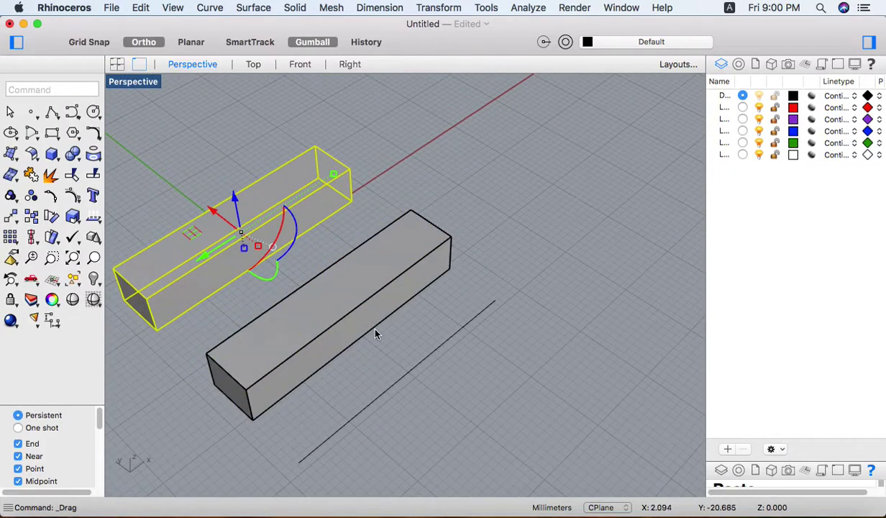
Step: Stretch the front box lengthwise, running the axis from its lower front corner to a point near the edge's far end
click(372, 323)
right_drag(402, 332, 339, 329)
text(Str)
key(Return)
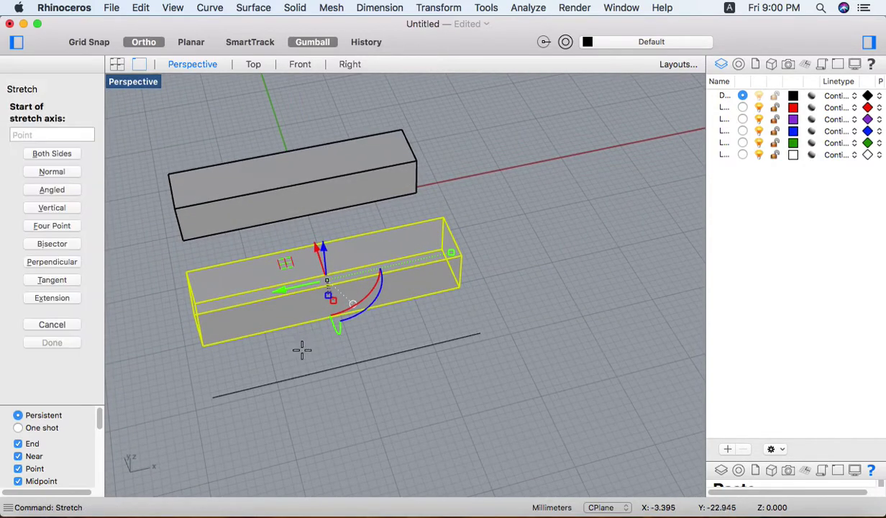
click(202, 345)
click(417, 305)
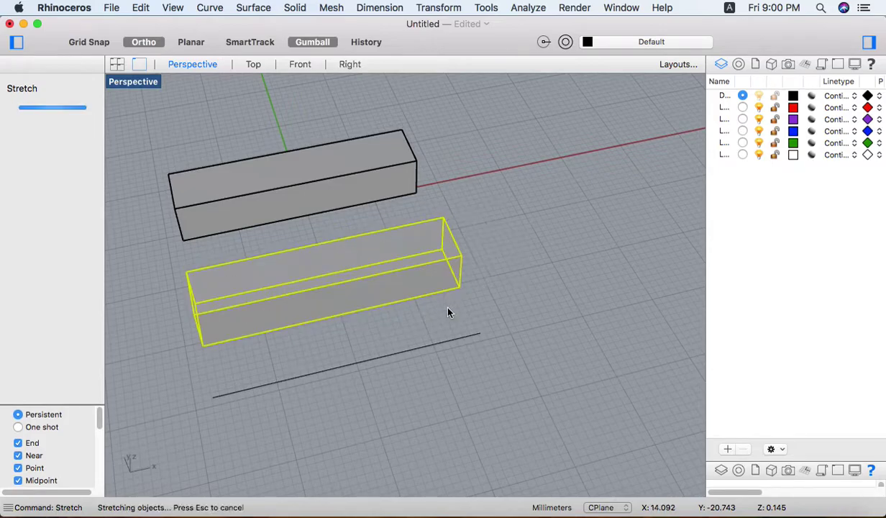
Step: Lengthen the rear box with Scale1D from its lower front corner along its length to roughly match the stretched box
click(294, 182)
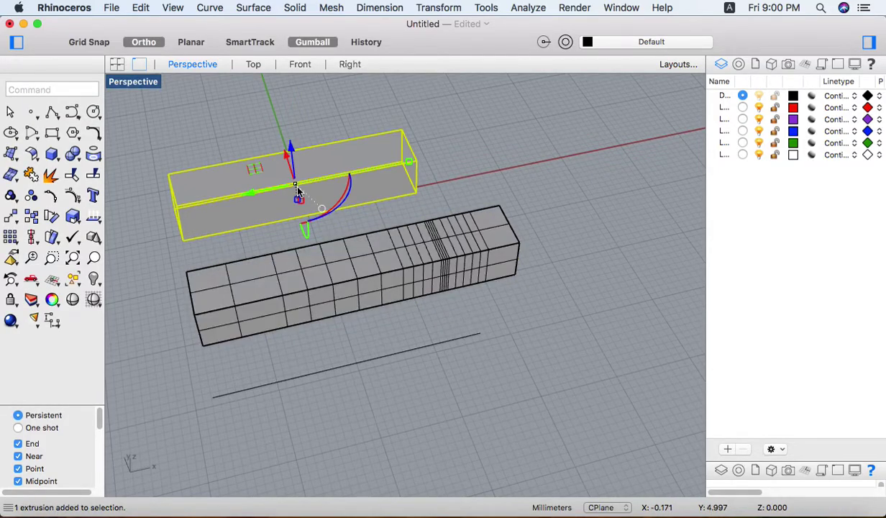
text(sc)
click(66, 116)
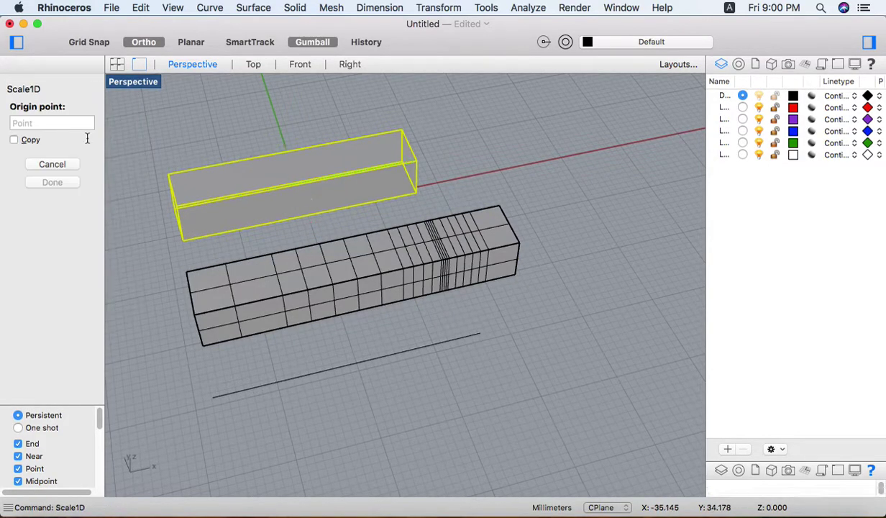
click(182, 241)
click(365, 203)
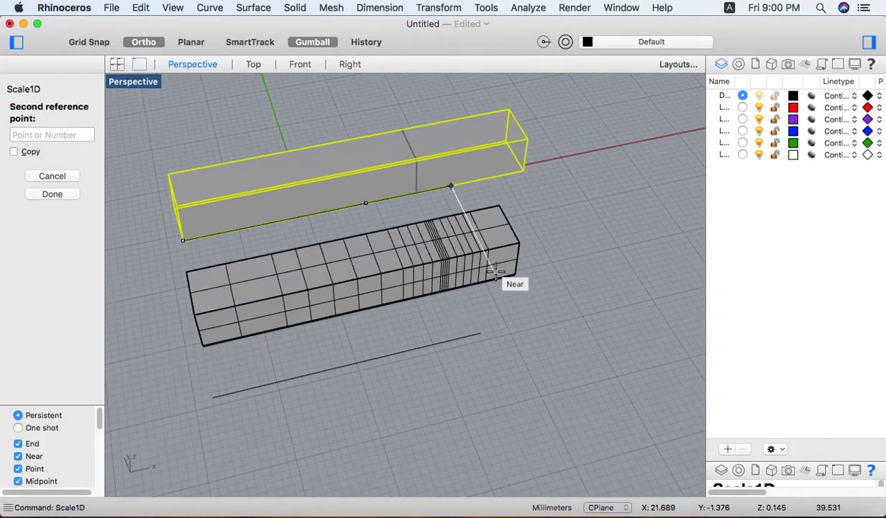
click(448, 312)
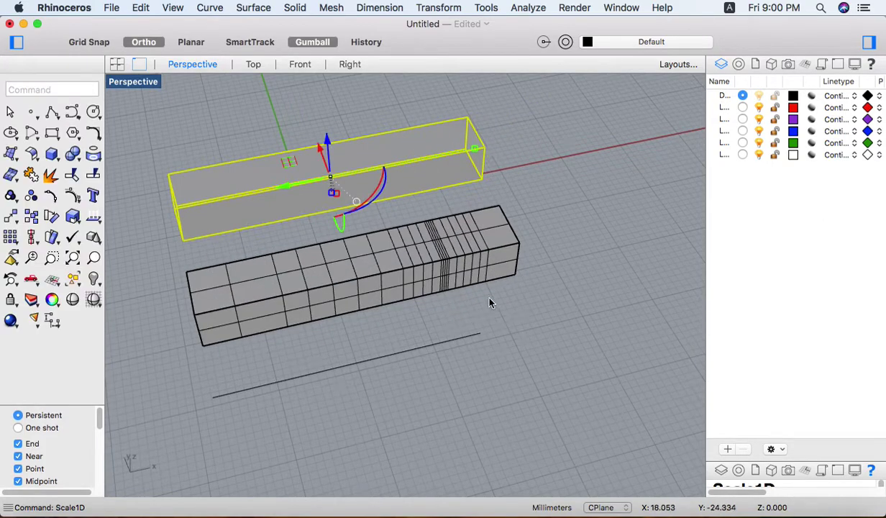
scroll(504, 313, down, 2)
click(516, 324)
right_drag(516, 324, 461, 301)
scroll(461, 300, up, 3)
right_drag(391, 162, 445, 222)
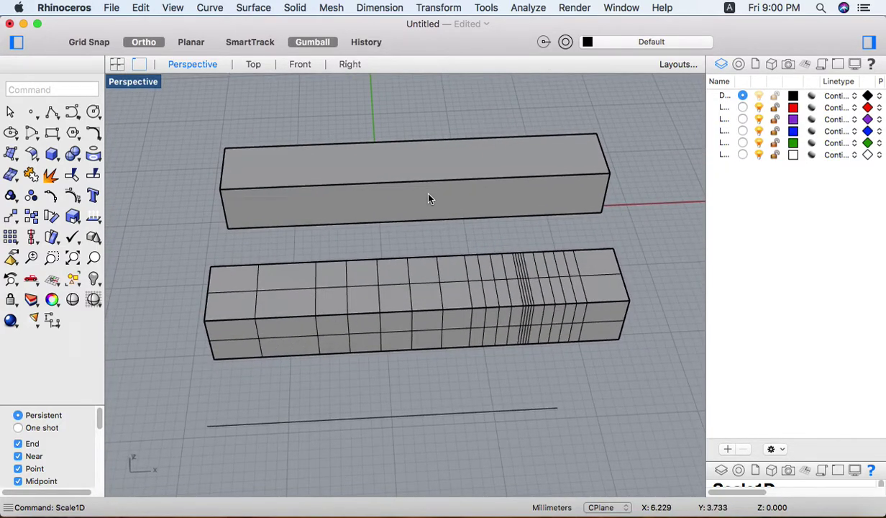
click(492, 333)
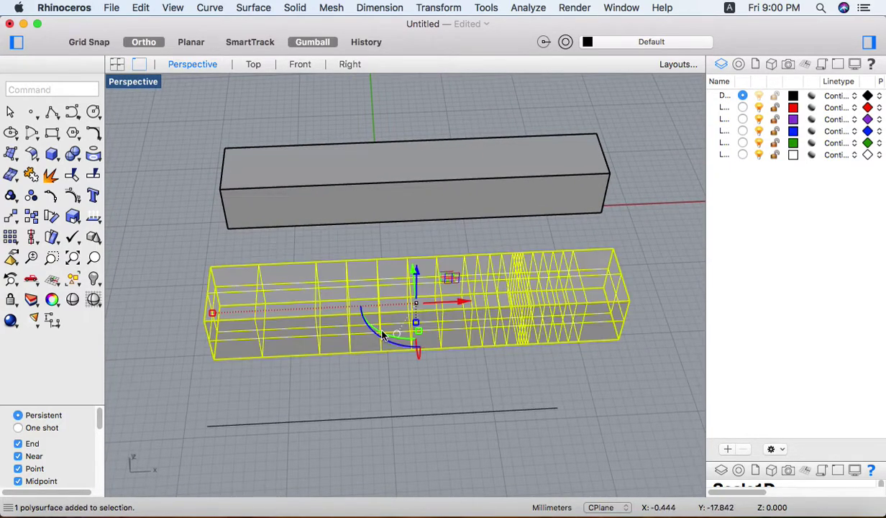
click(482, 382)
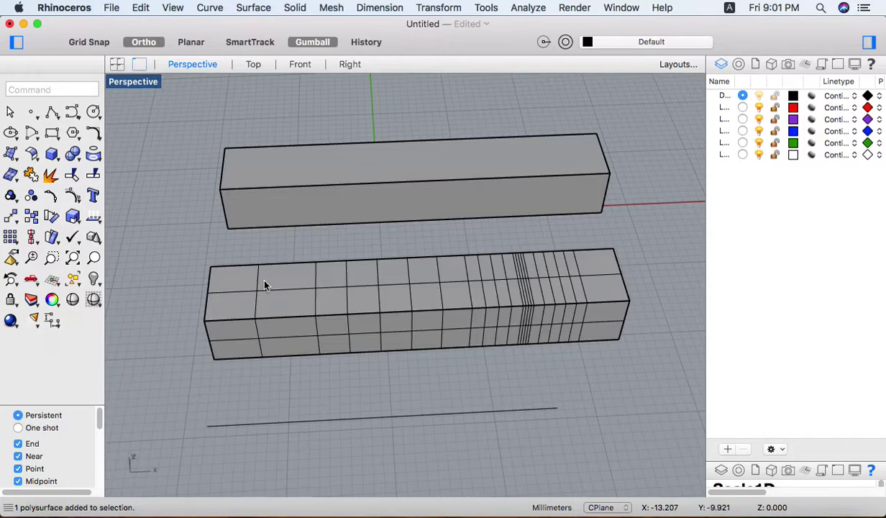
scroll(393, 331, down, 2)
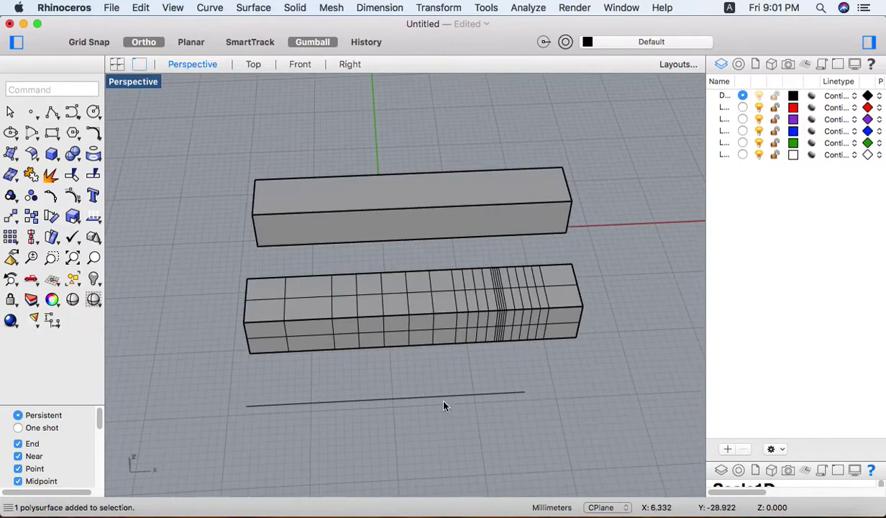
Step: Duplicate the line in place and move the copy in front of the original, parallel to it
shift+right_drag(417, 394, 436, 335)
click(388, 338)
key(super+c)
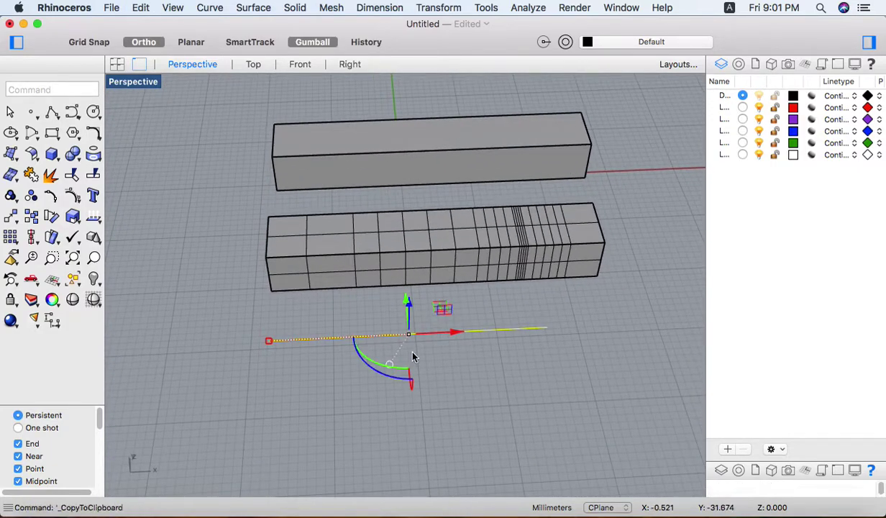
key(super+v)
right_drag(376, 333, 487, 317)
drag(446, 292, 510, 319)
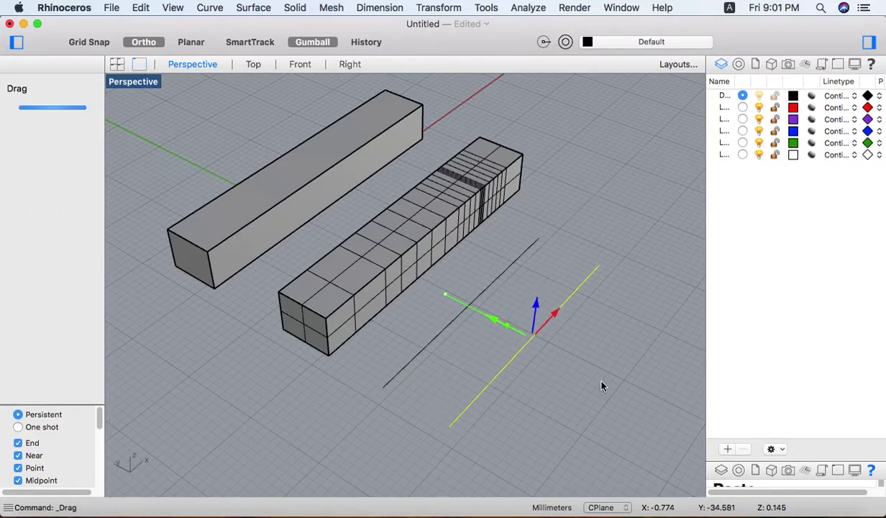
click(563, 381)
Step: Double the front line's length with Scale1D from its near end, using its midpoint and far end as reference points
right_drag(563, 386, 464, 382)
click(463, 384)
text(sc)
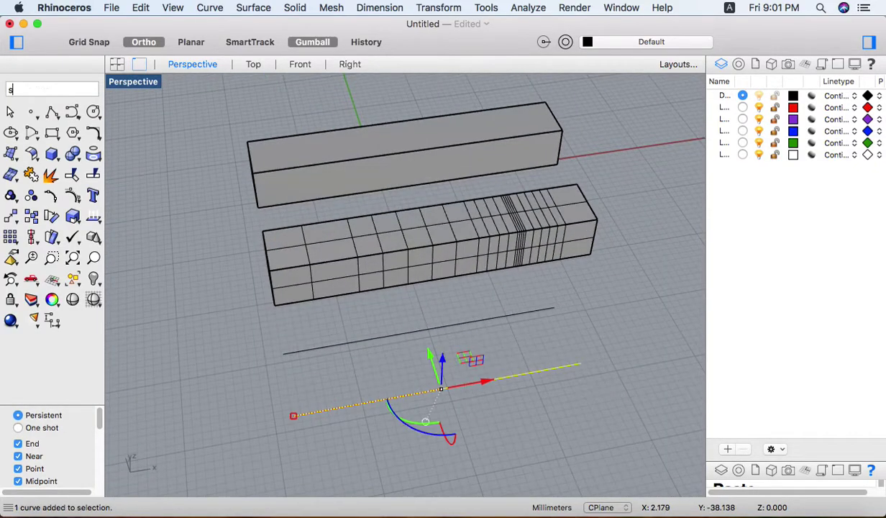
click(56, 116)
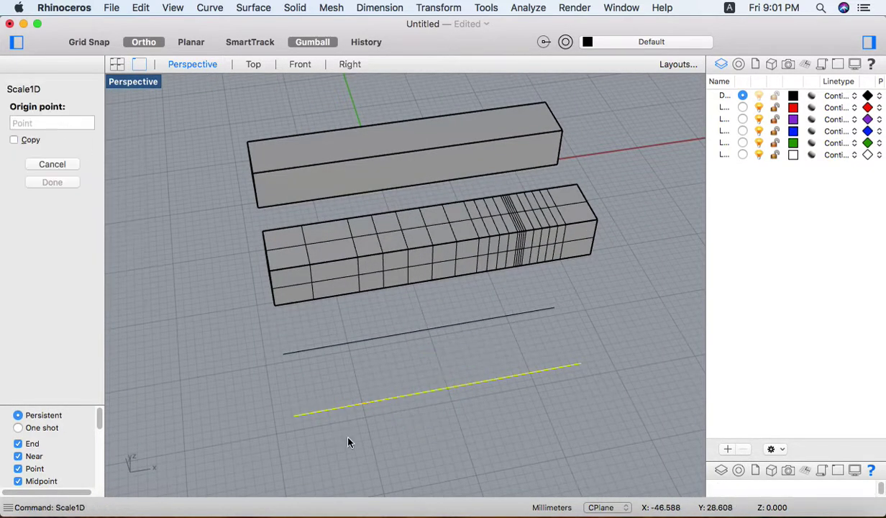
click(296, 416)
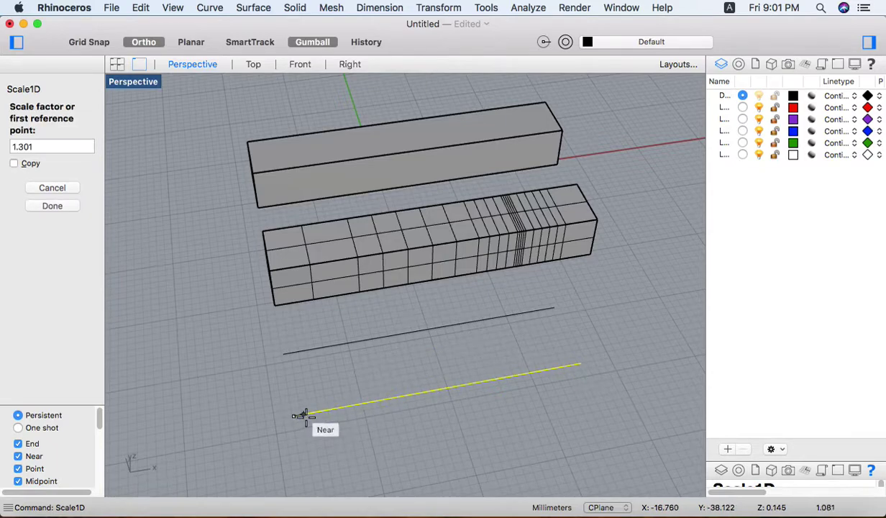
click(440, 392)
click(567, 366)
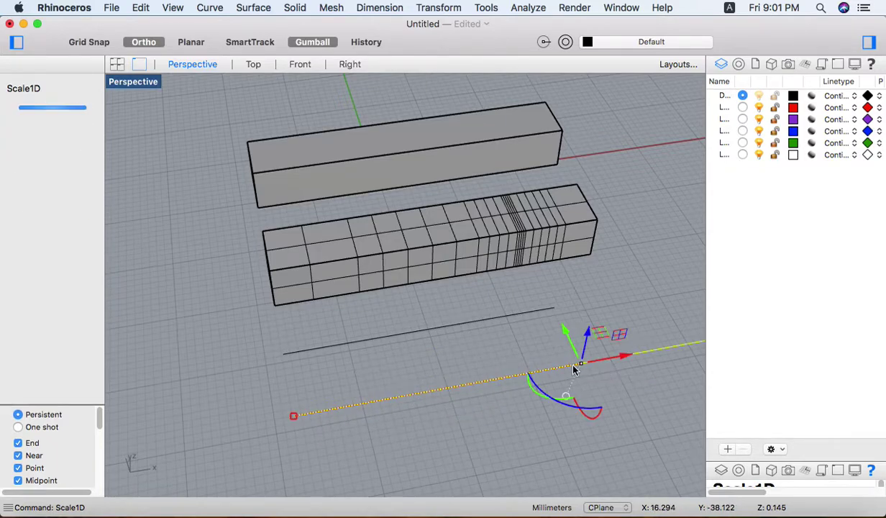
Step: Stretch the rear line with the axis running from its near end to its midpoint, stretching to its far end
click(421, 332)
text(Stretch)
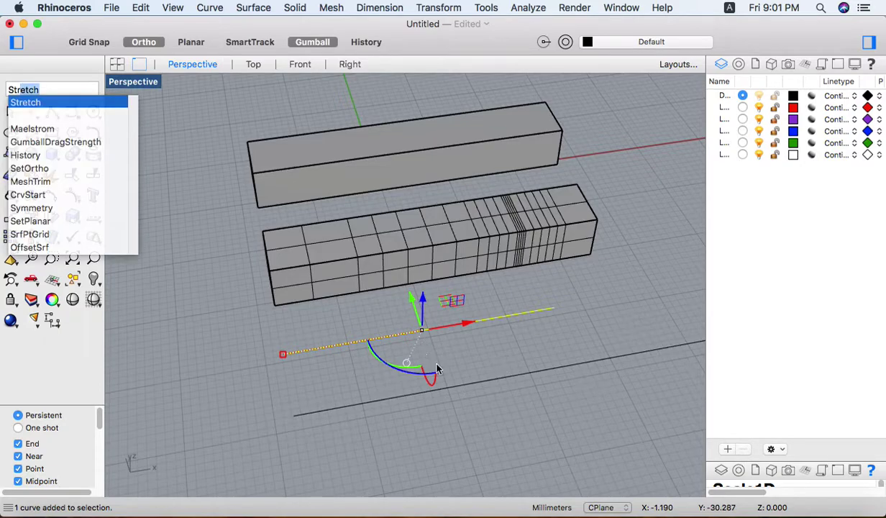
key(Return)
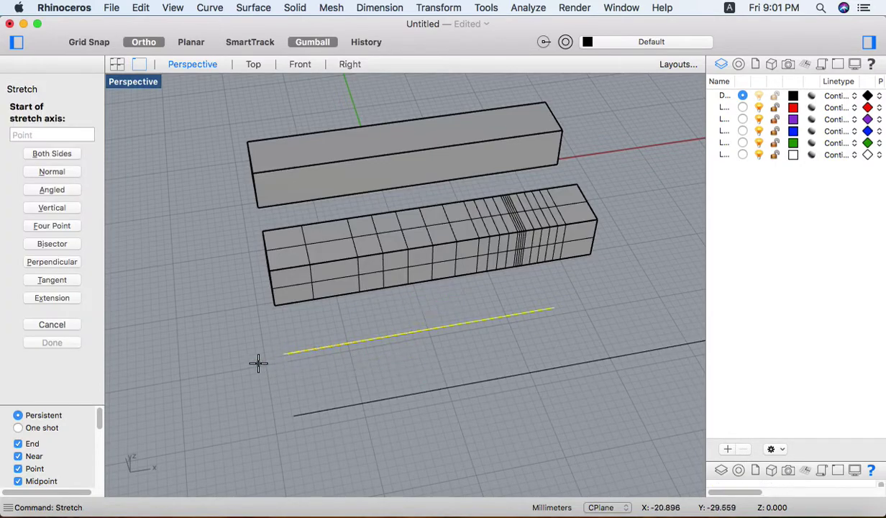
click(277, 356)
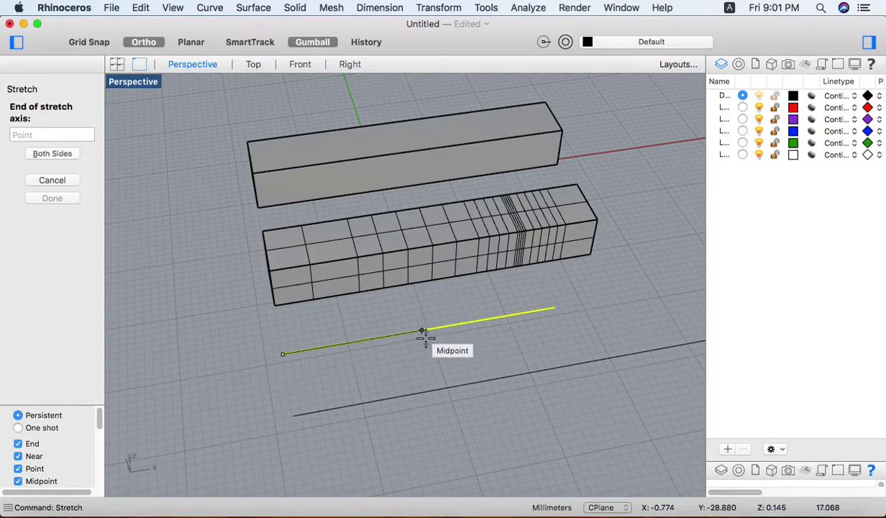
click(424, 334)
click(557, 308)
Step: Show the edit points on both lengthened lines and compare their spacing
scroll(503, 367, down, 5)
right_drag(535, 394, 509, 396)
scroll(529, 352, up, 3)
drag(548, 343, 510, 459)
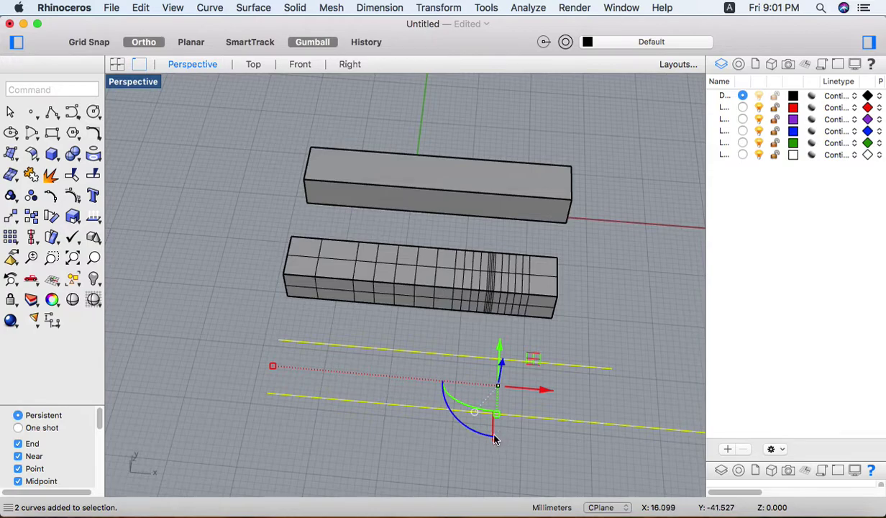
text(ed)
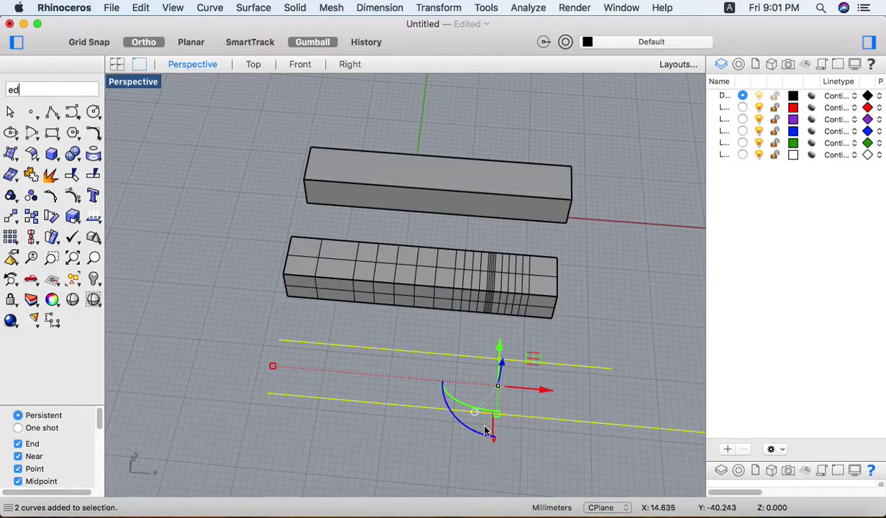
key(Return)
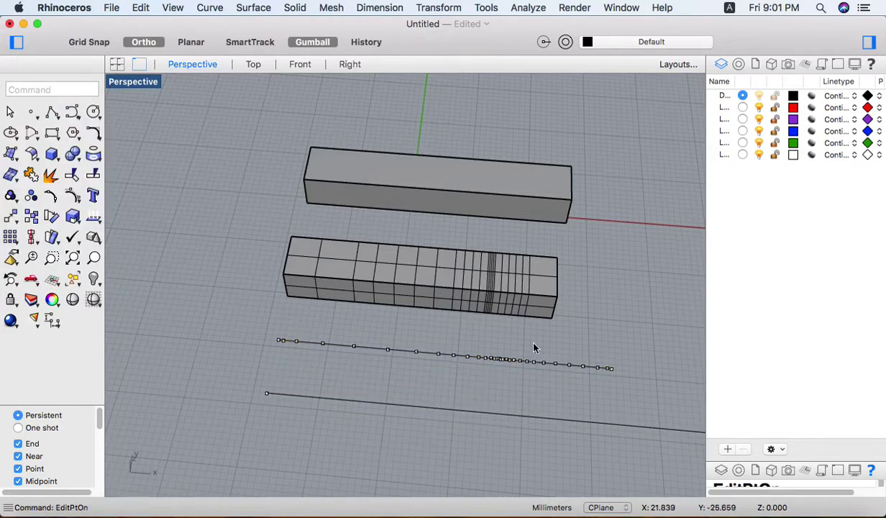
scroll(476, 357, down, 4)
shift+right_drag(490, 370, 468, 365)
scroll(468, 371, up, 4)
scroll(532, 389, down, 2)
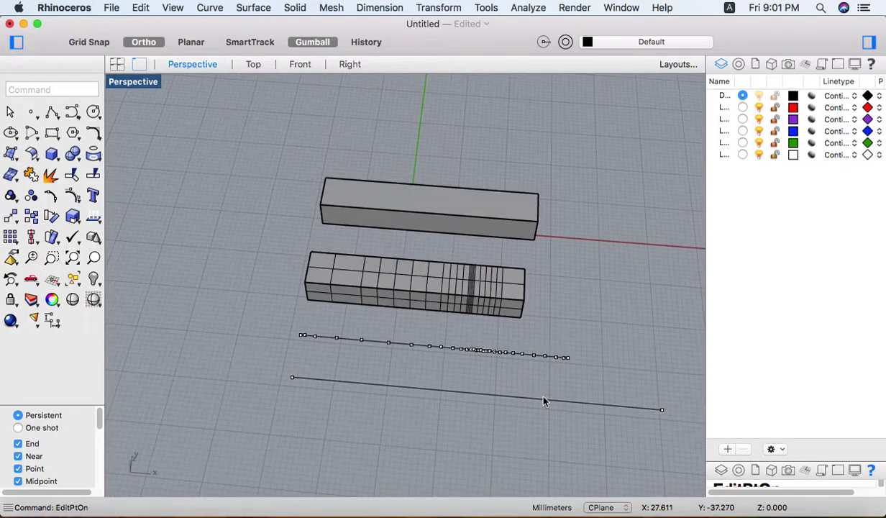
shift+right_drag(645, 405, 593, 389)
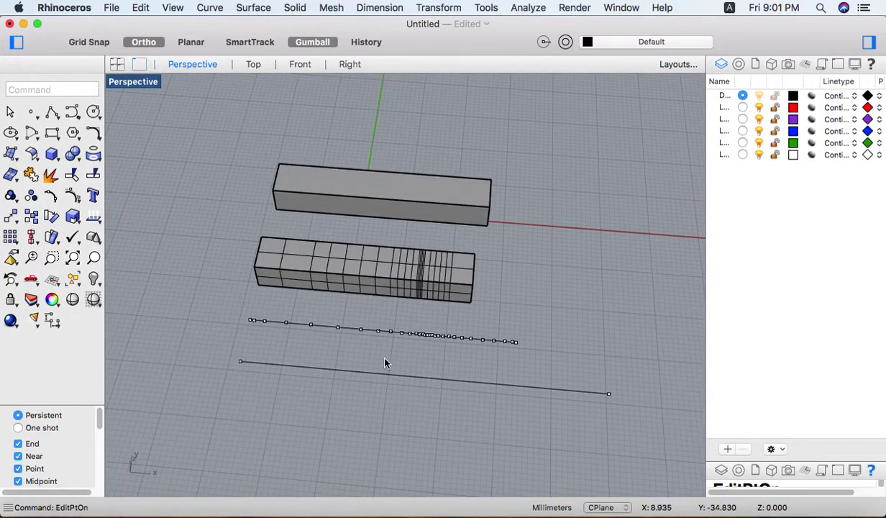
Step: Shorten the rear box with Stretch, running the axis along its full lower front edge and stretching back to about two-thirds of that length
right_drag(386, 375, 406, 346)
scroll(355, 265, up, 6)
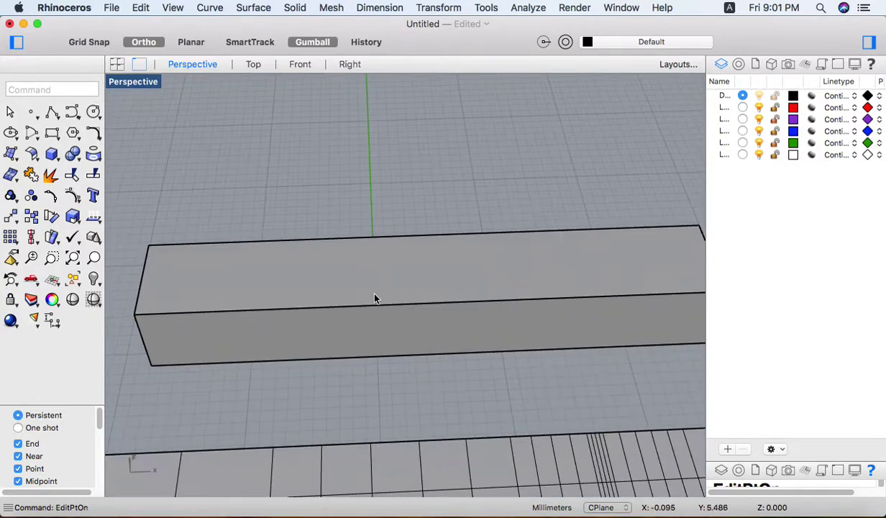
click(374, 297)
text(stretch)
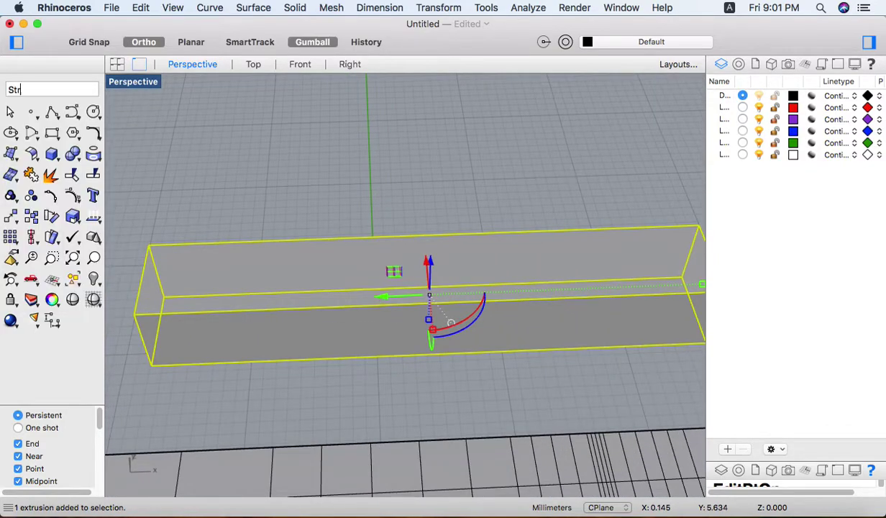
key(Return)
scroll(370, 359, down, 3)
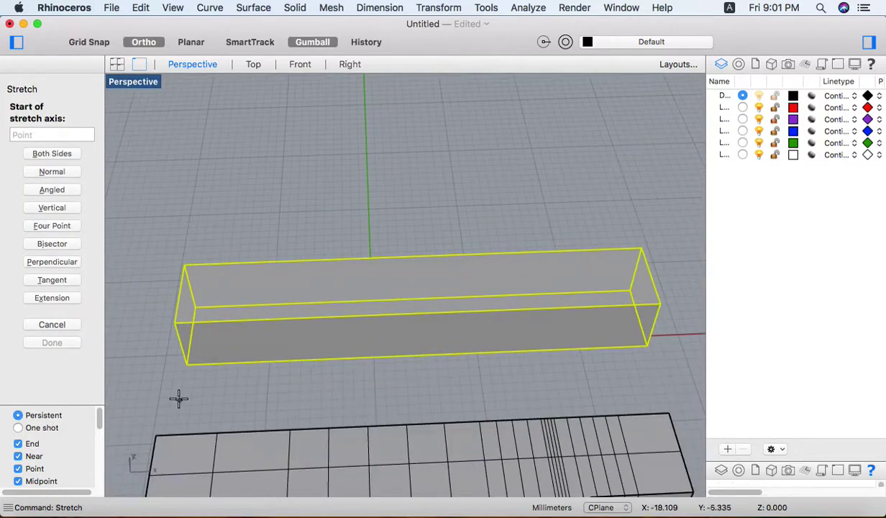
click(186, 364)
click(644, 347)
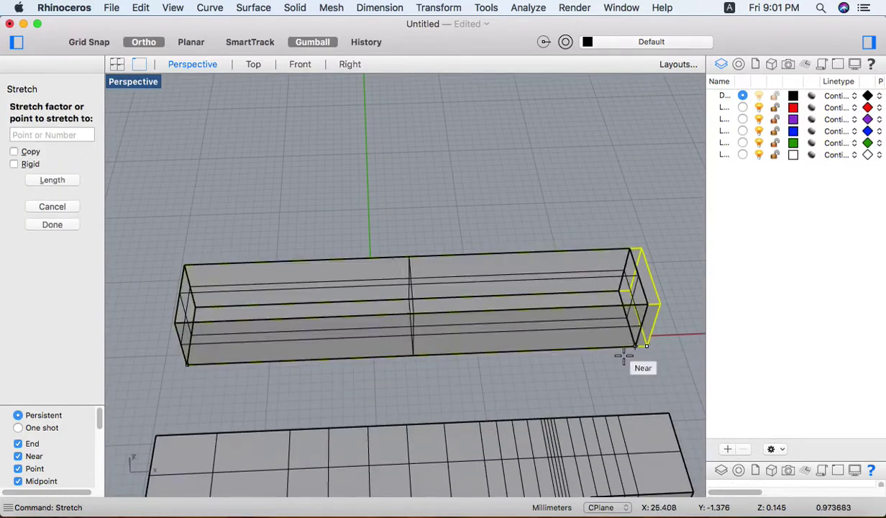
click(479, 364)
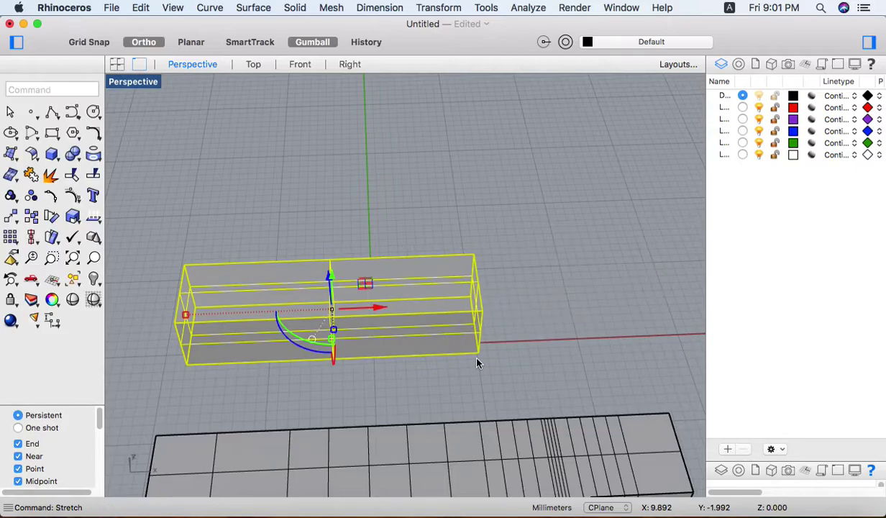
Step: Compare the surface lines of the shortened and lengthened boxes, and turn off the edit points on the two lines
scroll(459, 374, down, 5)
click(434, 365)
scroll(421, 352, up, 3)
right_drag(406, 348, 493, 325)
scroll(496, 328, down, 3)
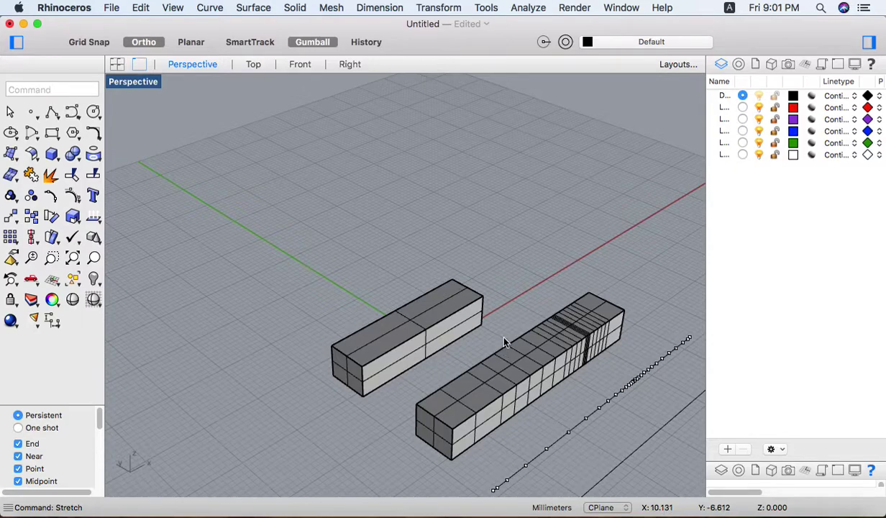
scroll(504, 344, down, 5)
right_drag(565, 378, 517, 405)
scroll(516, 405, up, 3)
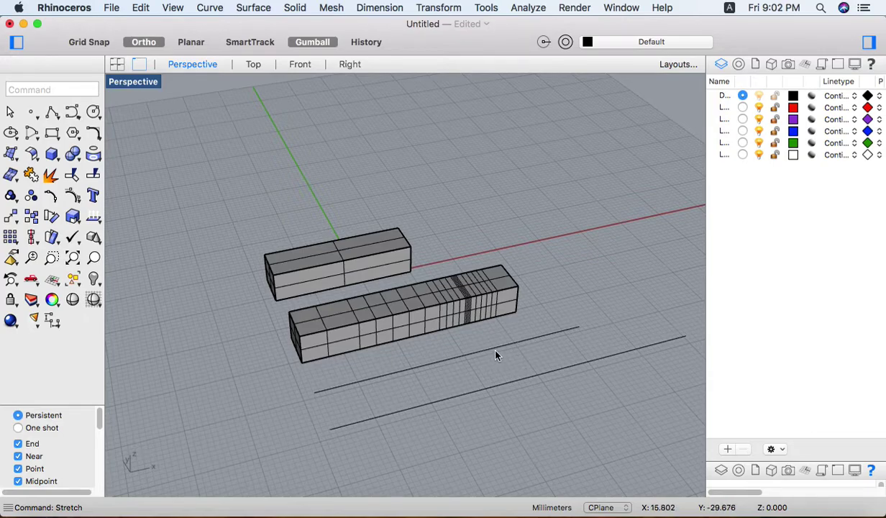
Step: Create a sphere from a centre point and radius on the ground plane, beyond the far end of the rear box
click(52, 153)
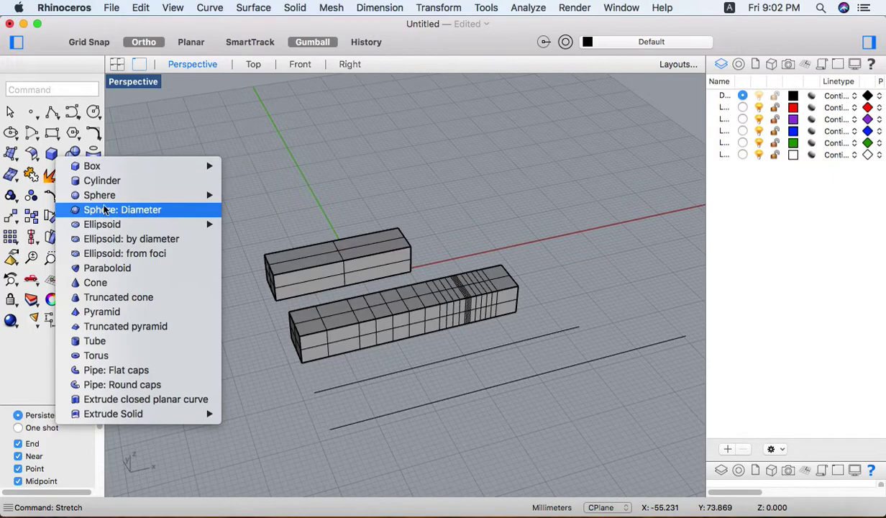
mouse_move(121, 199)
click(249, 198)
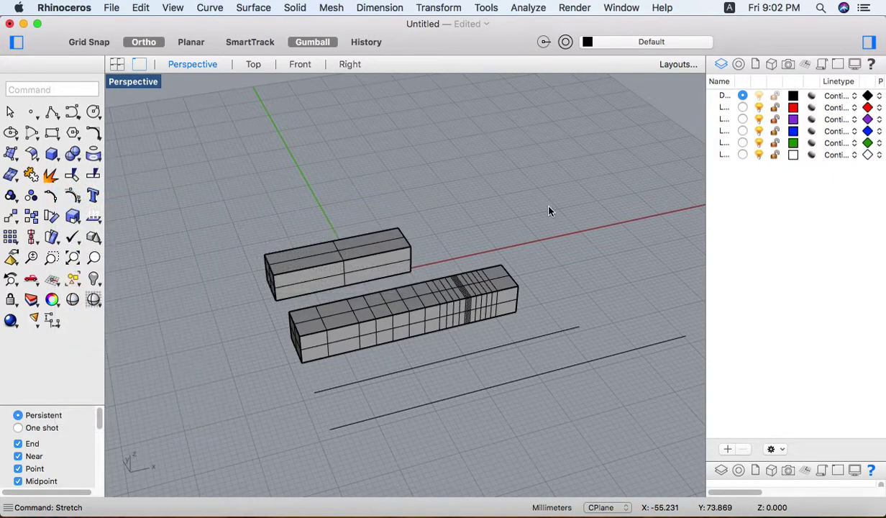
click(515, 208)
click(561, 230)
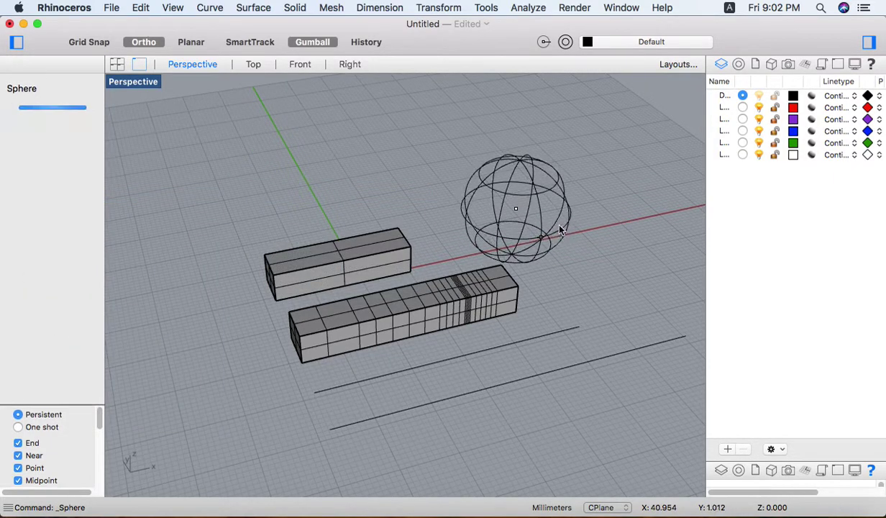
Step: Stretch the sphere into a long capsule along the Y direction, starting the axis near the sphere's centre
scroll(562, 229, up, 4)
shift+right_drag(466, 160, 477, 305)
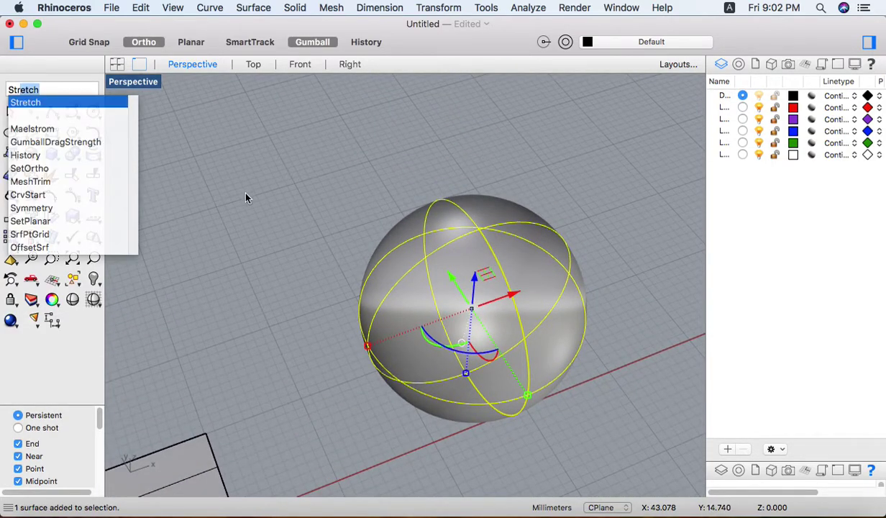
key(Return)
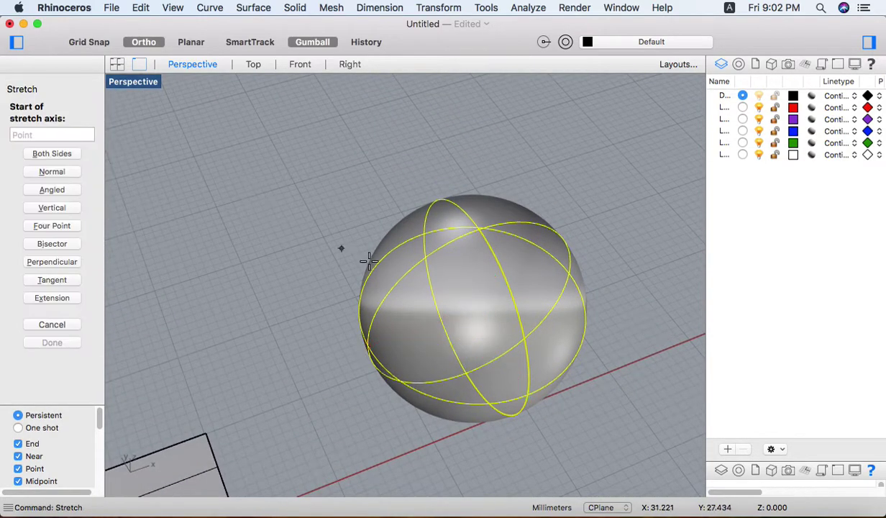
click(482, 330)
click(423, 294)
click(316, 143)
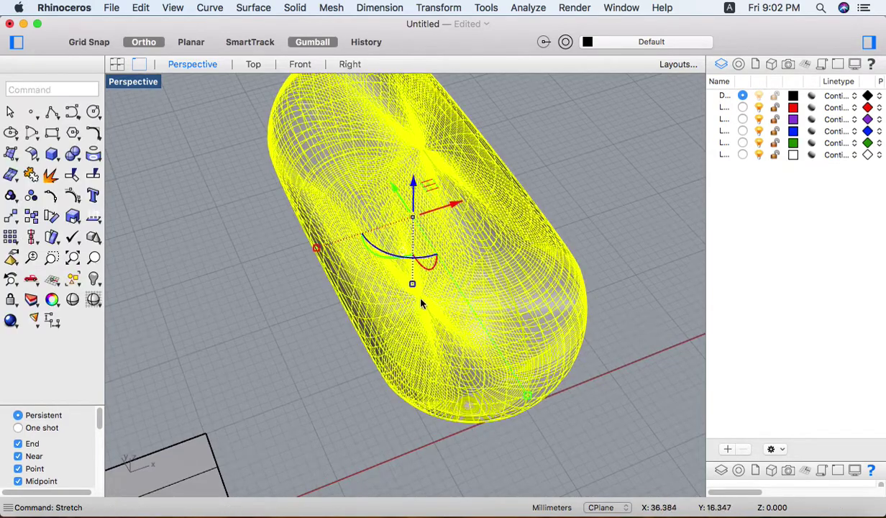
Step: Inspect the surface lines on the stretched sphere and undo the stretch
scroll(408, 286, down, 5)
right_drag(362, 307, 429, 393)
click(397, 376)
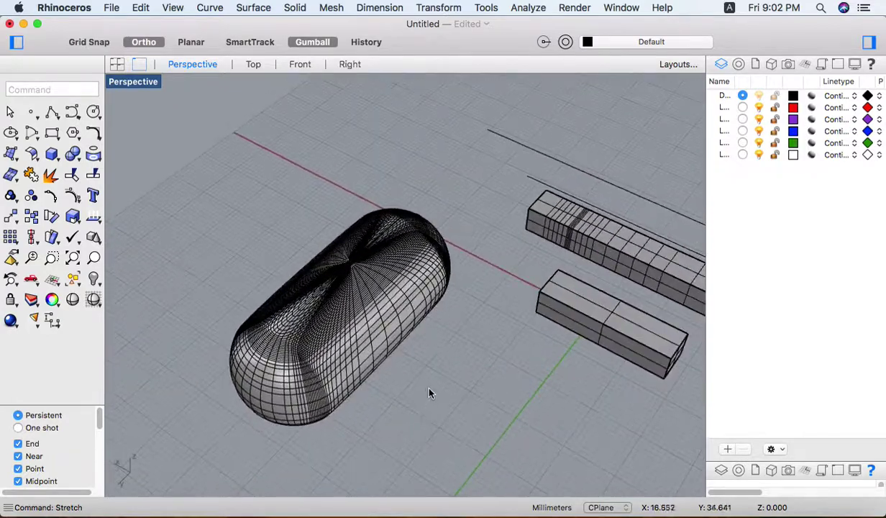
scroll(356, 333, up, 3)
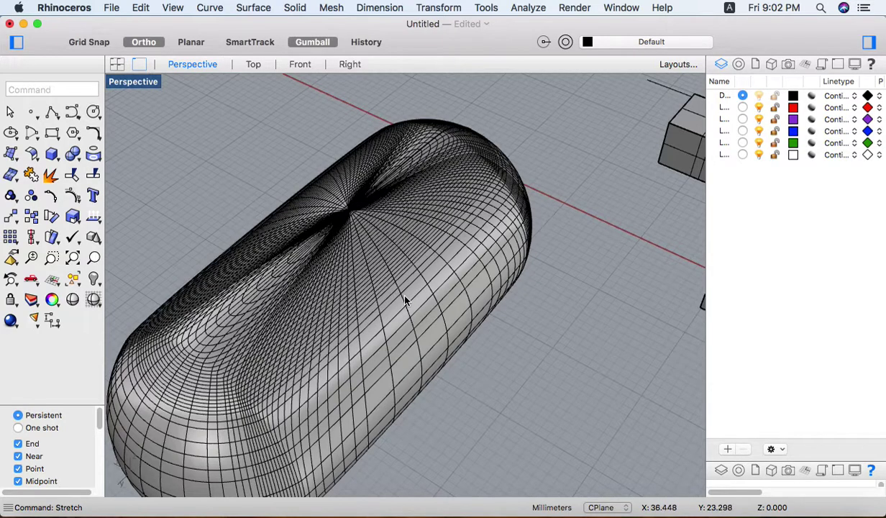
scroll(388, 309, down, 5)
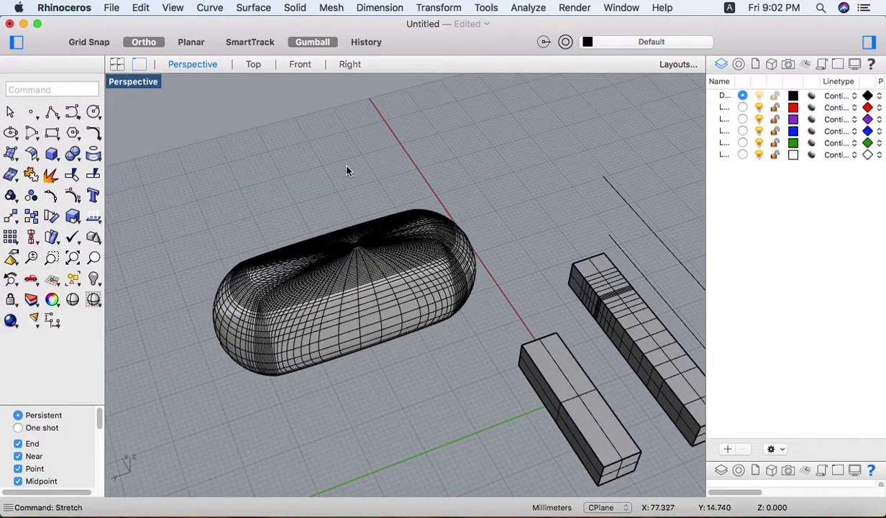
key(super+z)
click(332, 347)
Step: Try a Scale1D on the sphere along the Y direction from near its centre, then undo the scaling
scroll(403, 263, up, 3)
click(381, 309)
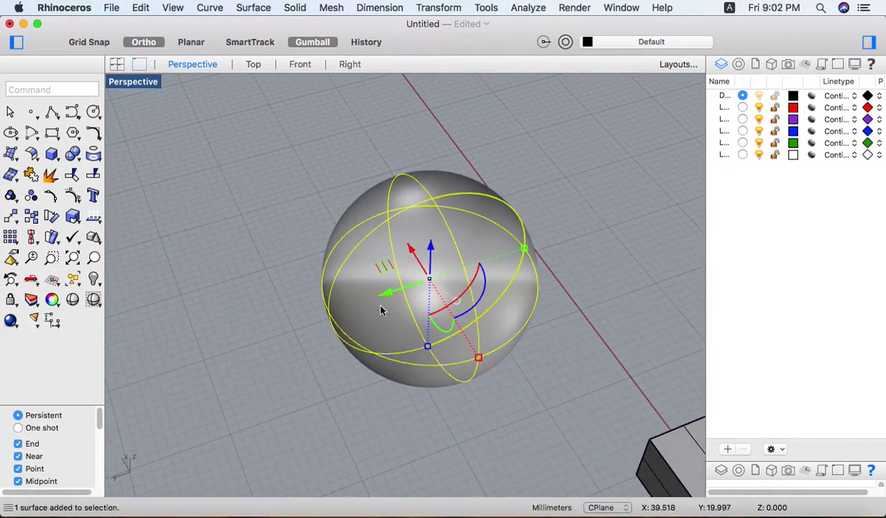
text(s)
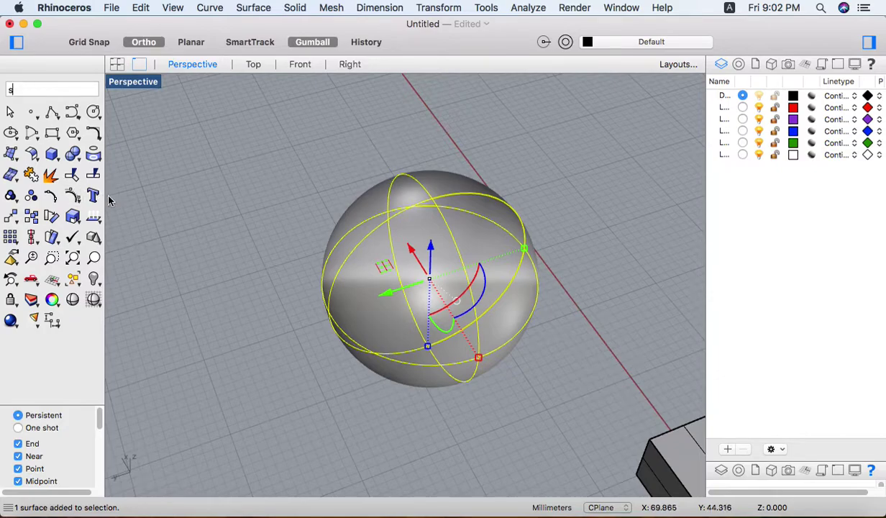
text(cale1D)
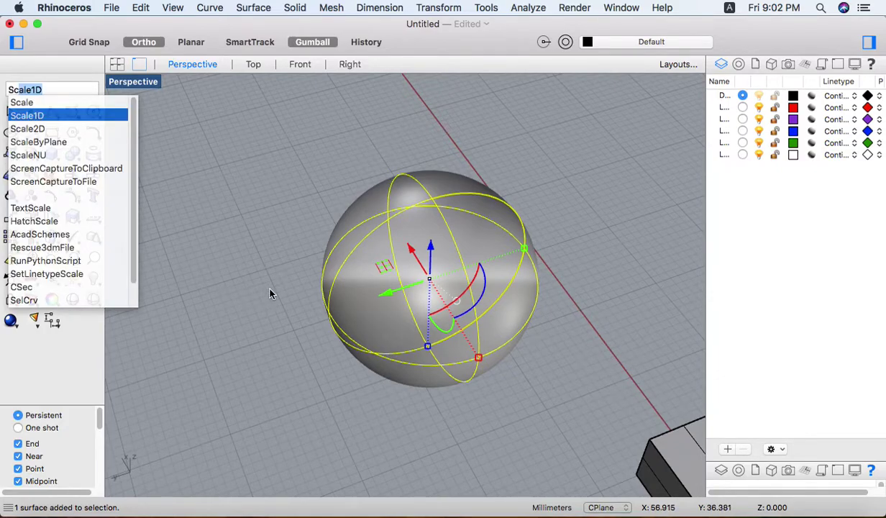
key(Return)
click(434, 290)
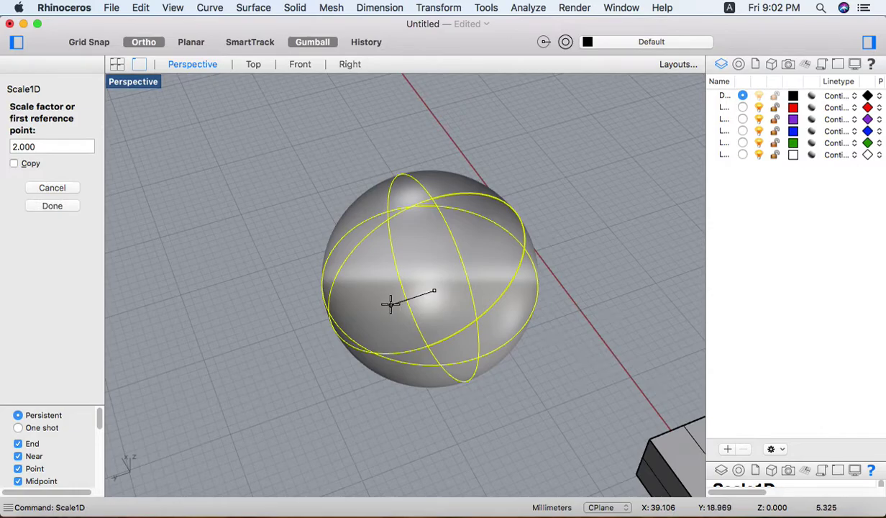
click(390, 303)
click(307, 332)
scroll(302, 390, down, 3)
right_drag(301, 385, 300, 353)
scroll(309, 343, up, 4)
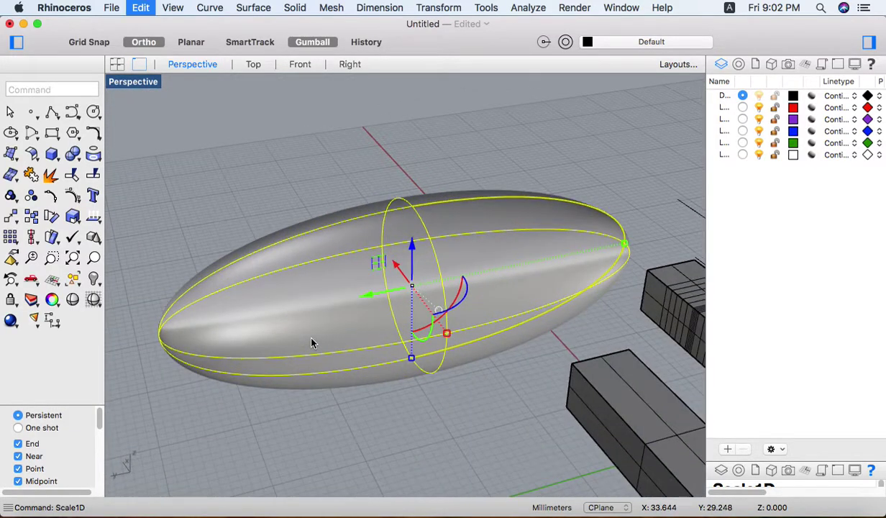
key(super+z)
Step: Duplicate the sphere in place and move the copy along the X axis, clear of the original
right_drag(295, 292, 370, 307)
key(super+v)
drag(354, 260, 273, 306)
Step: Lengthen the original sphere into an ellipsoid along the Y direction with Scale1D, using an origin near its centre
click(409, 280)
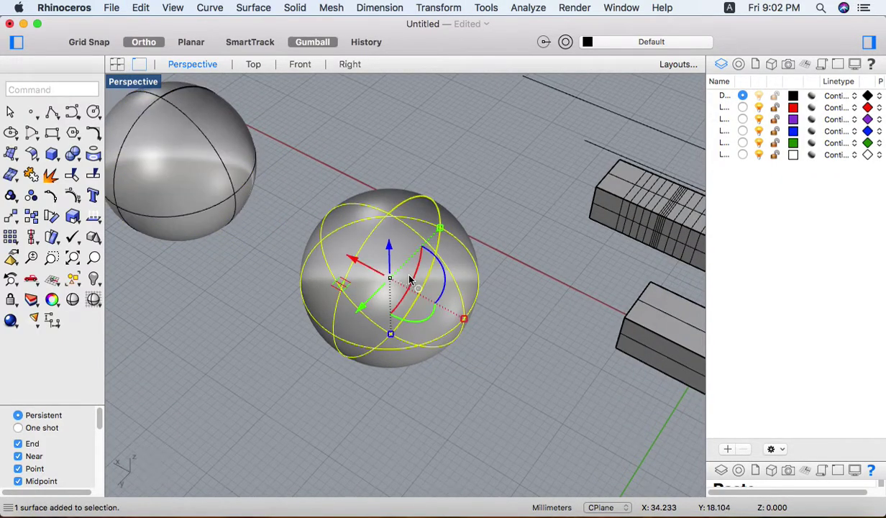
key(Return)
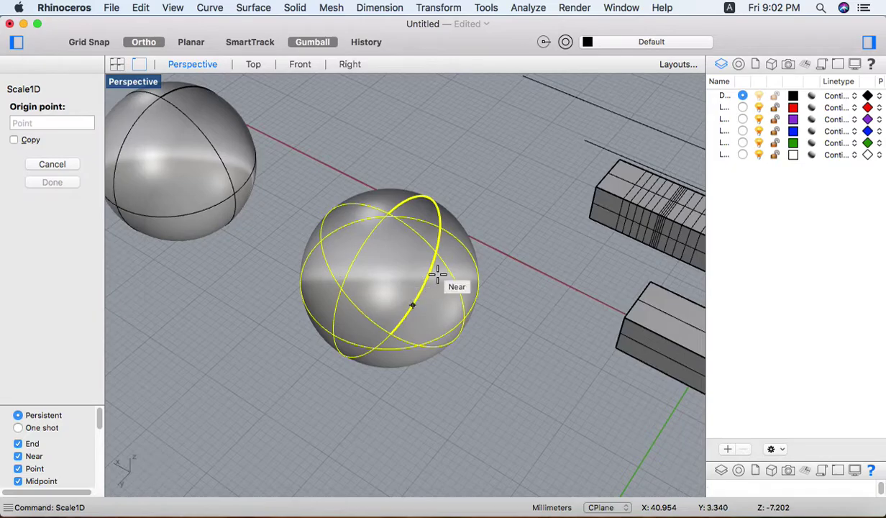
click(401, 275)
click(379, 298)
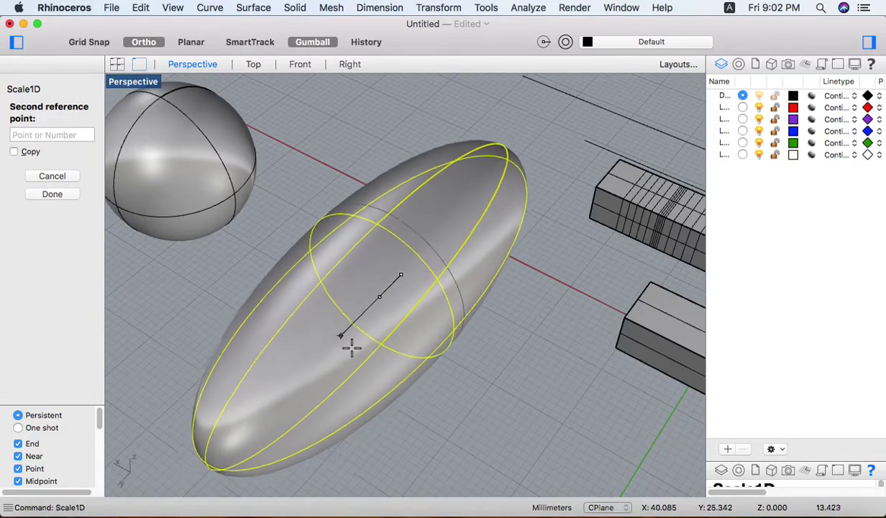
click(353, 349)
scroll(420, 320, down, 3)
mouse_move(418, 320)
right_down()
mouse_move(394, 342)
mouse_move(426, 310)
right_up()
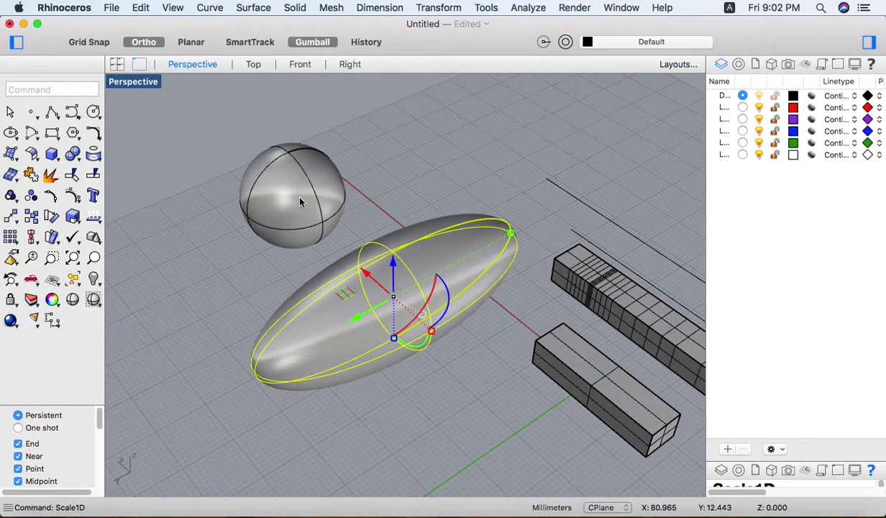
Step: Stretch the copied sphere into a capsule along the Y direction, starting the stretch axis near its centre, and clear the selection
click(301, 202)
text(Stretch)
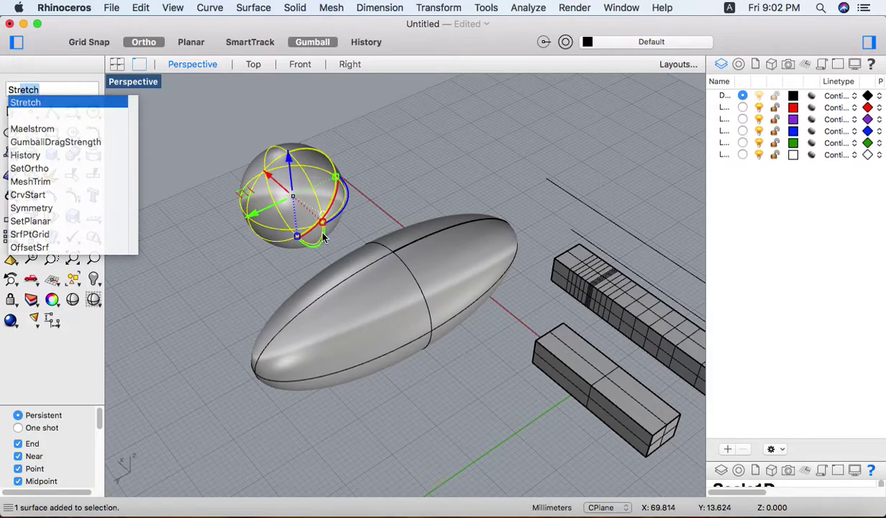
key(Return)
scroll(293, 188, up, 5)
click(293, 188)
click(245, 212)
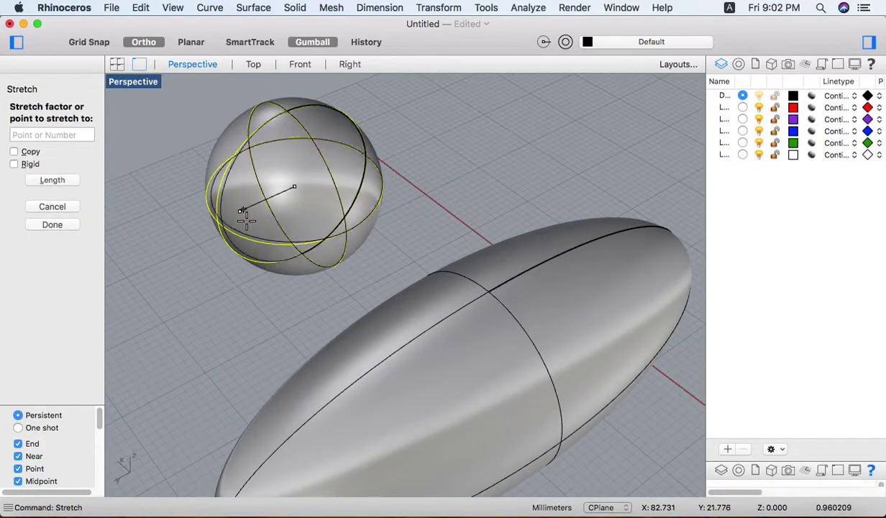
shift+right_drag(168, 352, 308, 300)
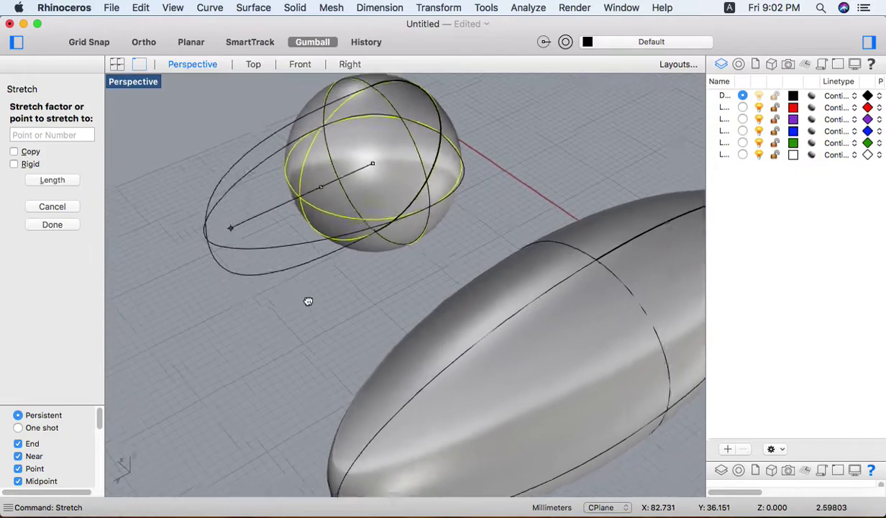
click(258, 309)
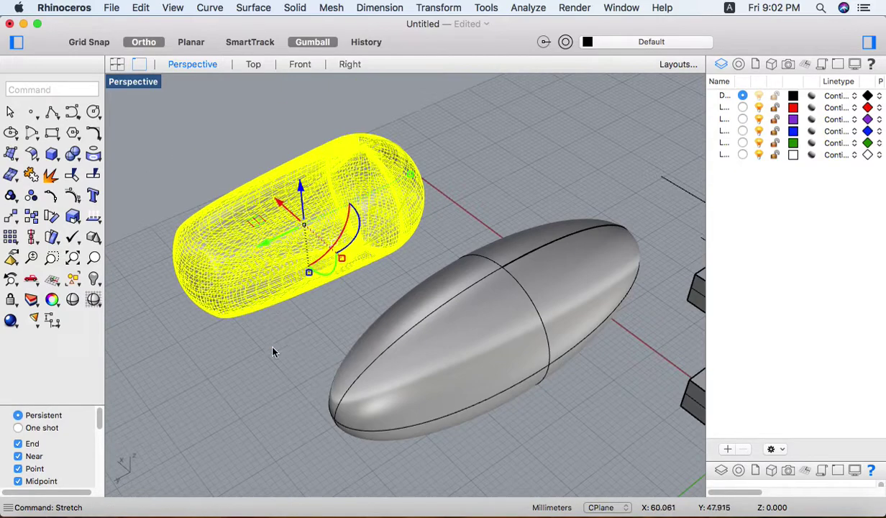
key(Escape)
scroll(346, 375, down, 8)
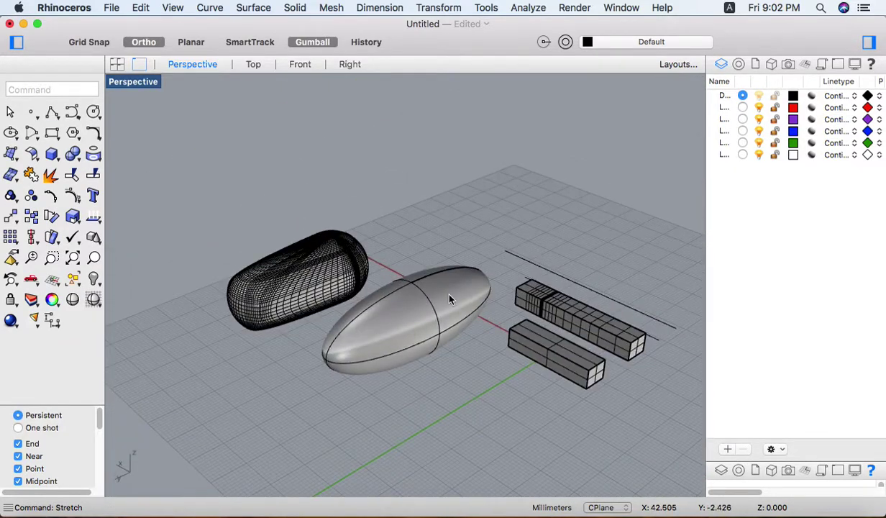
Step: Stretch the capsule again along a vertical axis in the Right view, lowering the axis end point to flatten its upper half
right_drag(364, 279, 395, 329)
click(395, 329)
key(Return)
click(400, 353)
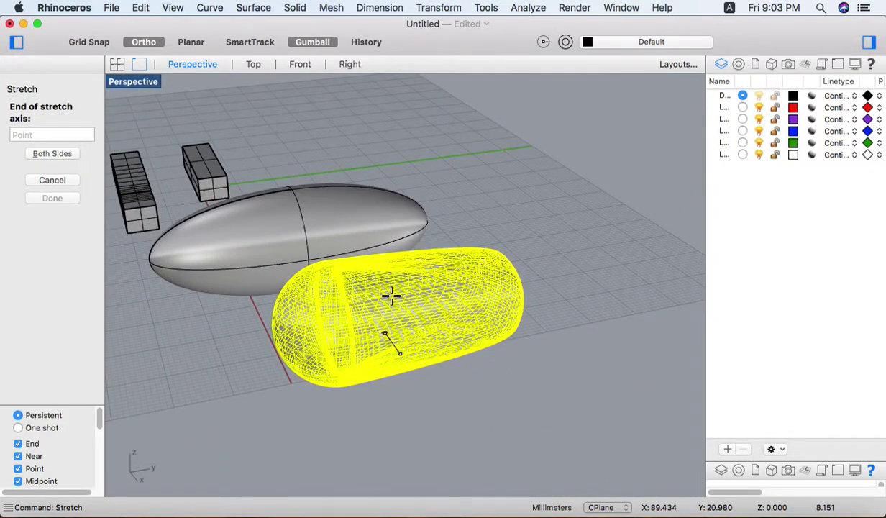
double_click(142, 87)
scroll(657, 382, down, 2)
scroll(544, 372, up, 6)
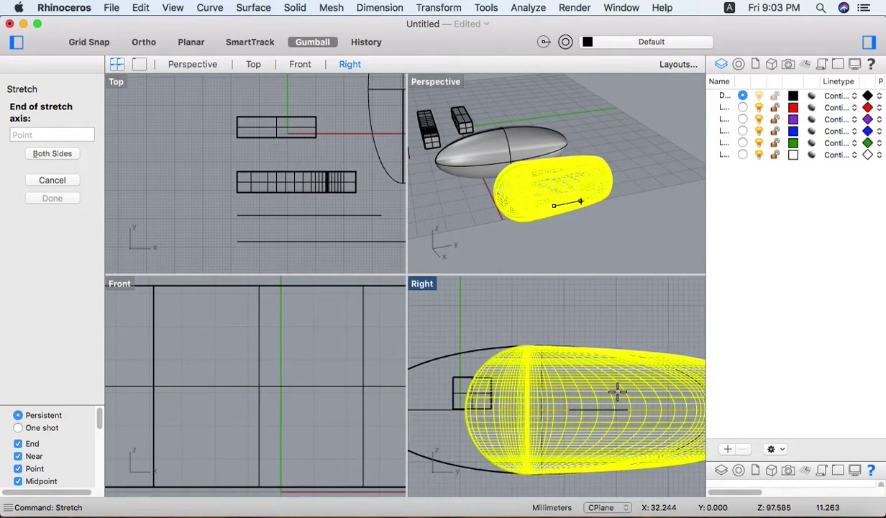
click(596, 353)
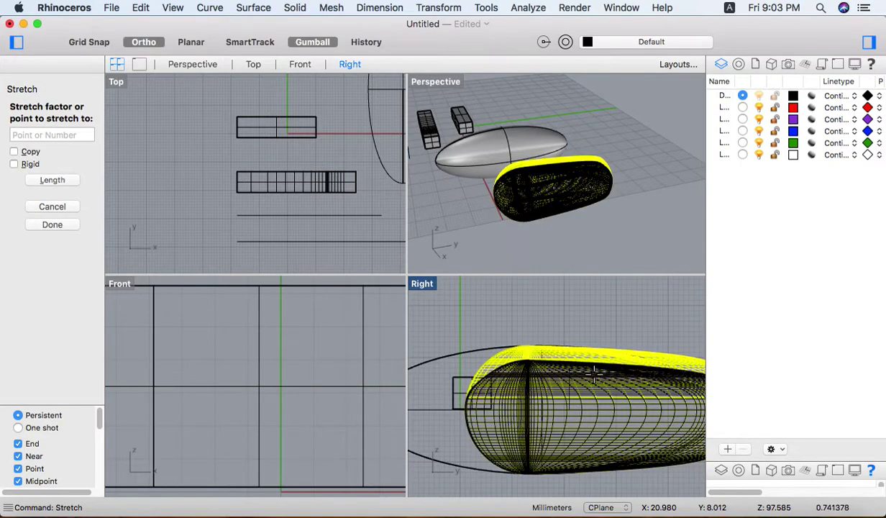
click(594, 382)
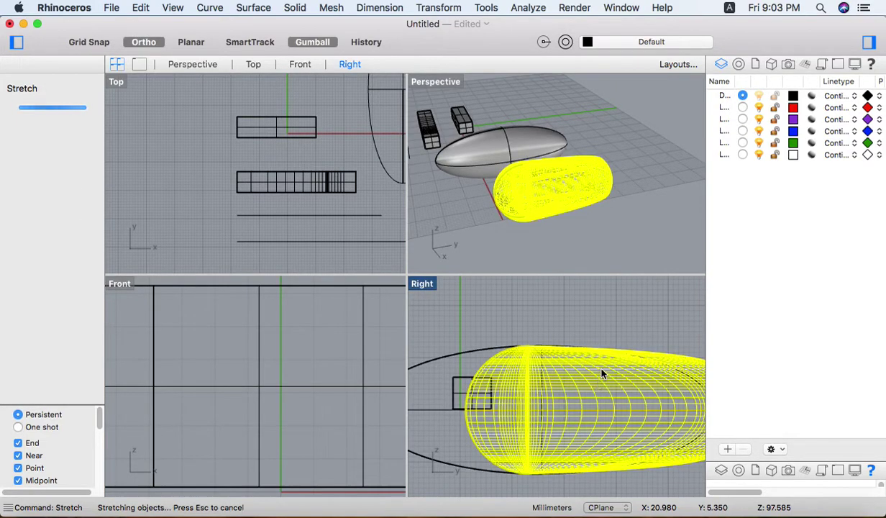
Step: Compare the surface lines of the twice-stretched capsule with those of the Scale1D ellipsoid in a maximized Perspective view
double_click(426, 84)
click(265, 381)
right_drag(265, 381, 538, 318)
scroll(411, 343, up, 5)
scroll(488, 304, down, 5)
right_drag(489, 304, 448, 320)
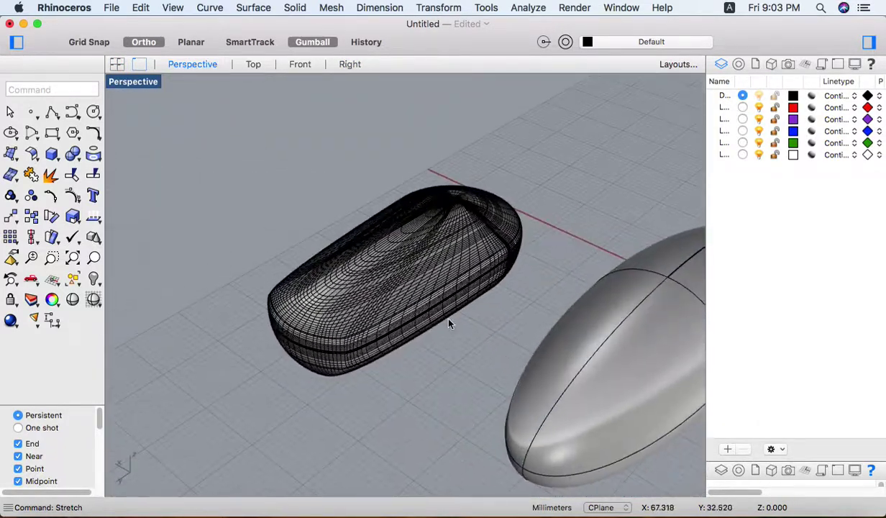
scroll(449, 324, down, 5)
scroll(352, 255, up, 8)
scroll(464, 348, down, 4)
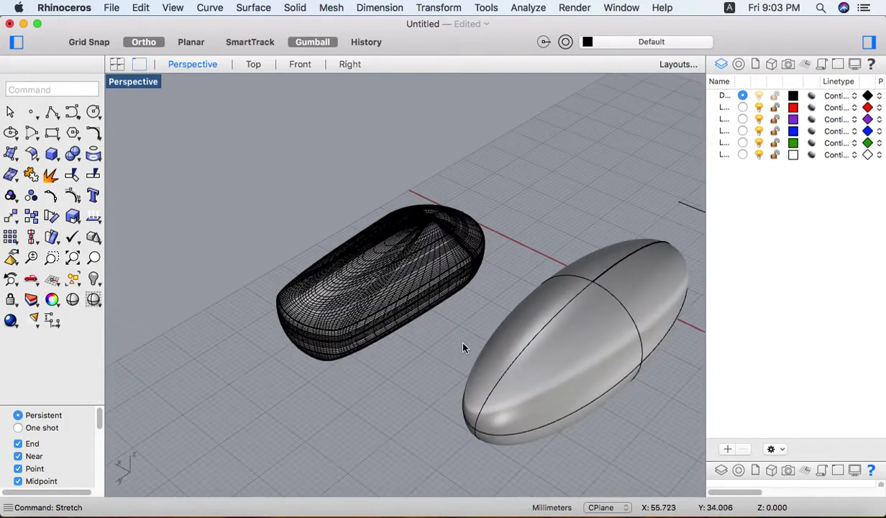
scroll(463, 349, down, 6)
right_drag(533, 340, 407, 317)
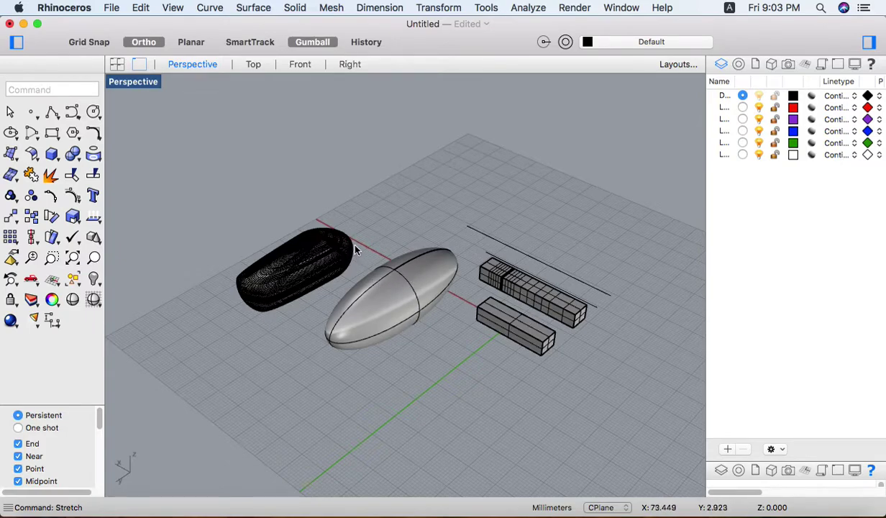
key(shift+super+2)
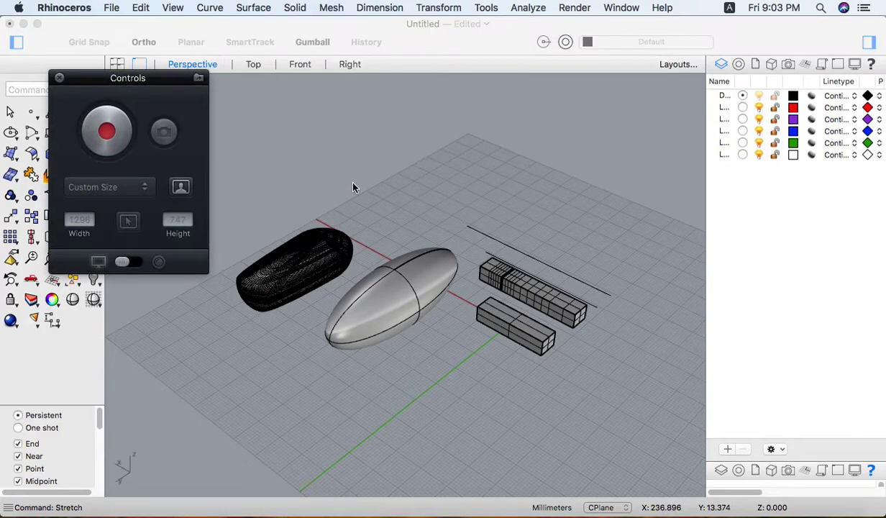